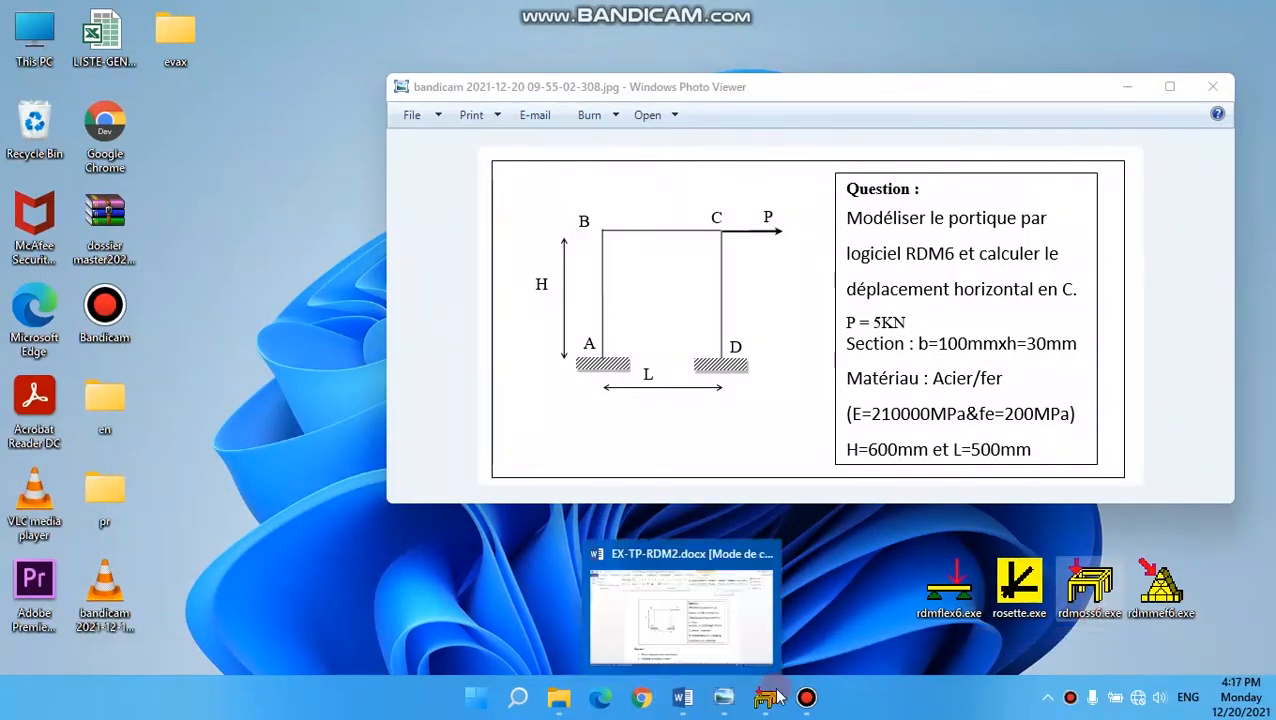
- Switch to RDM 6 Ossatures and accept the units mm, kN, MPa, degrees and °C
left_click(770, 697)
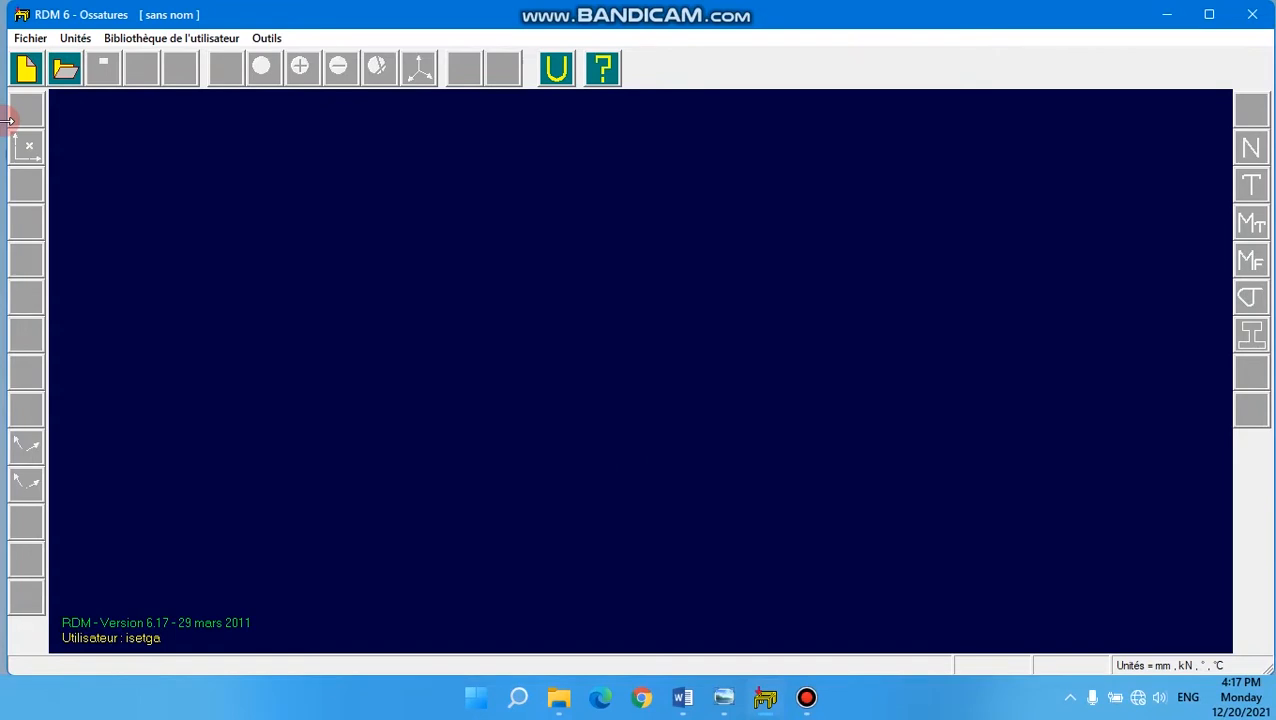
left_click(557, 68)
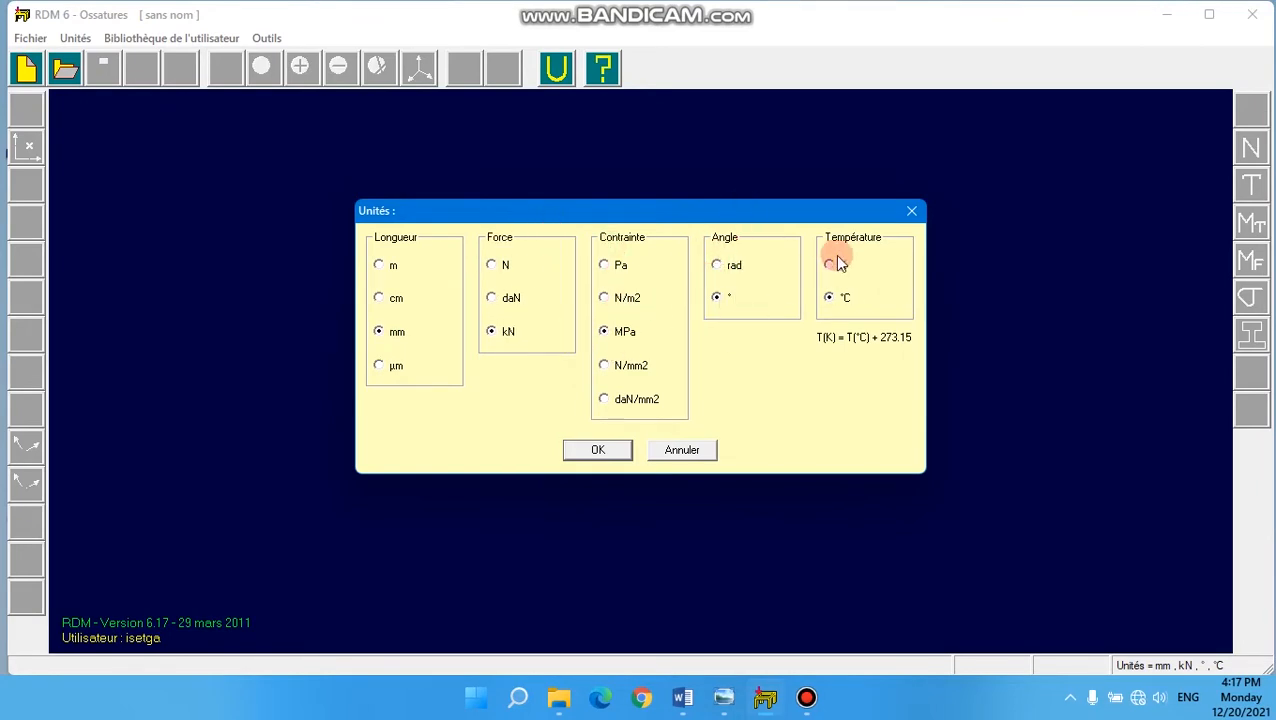
left_click(601, 455)
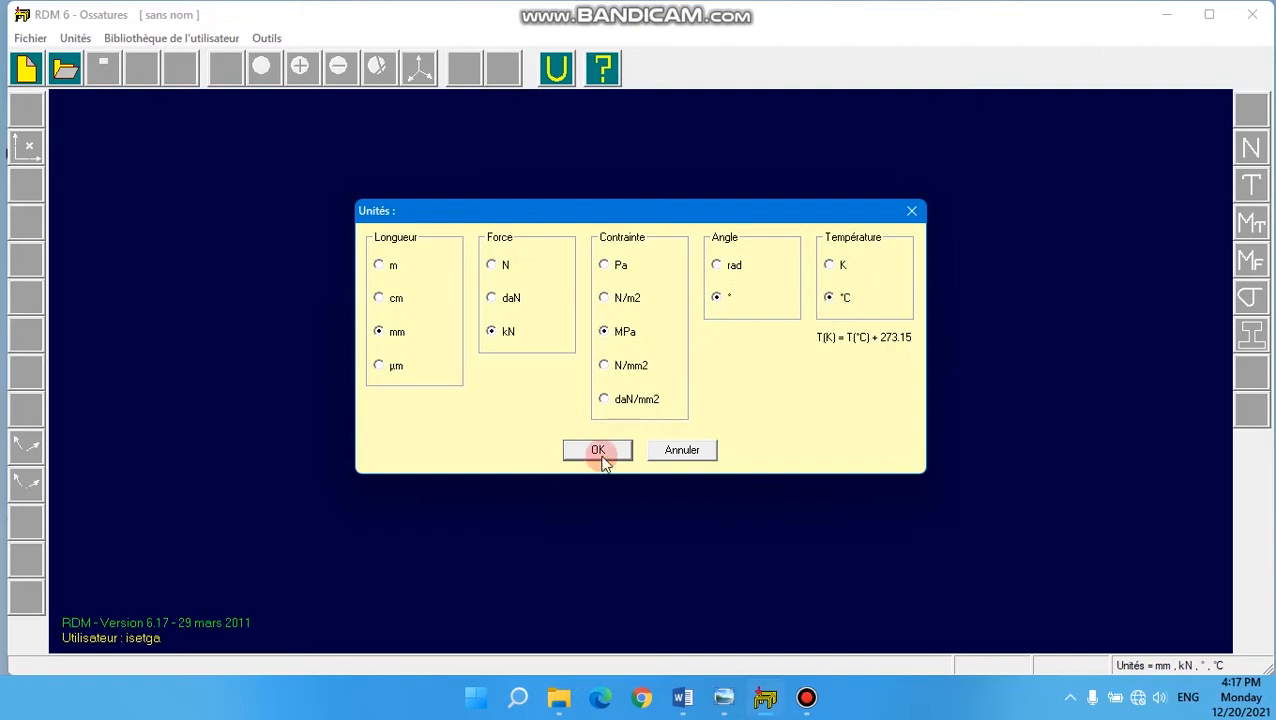
- Start a new study using the plane frame type (PLANE)
left_click(27, 70)
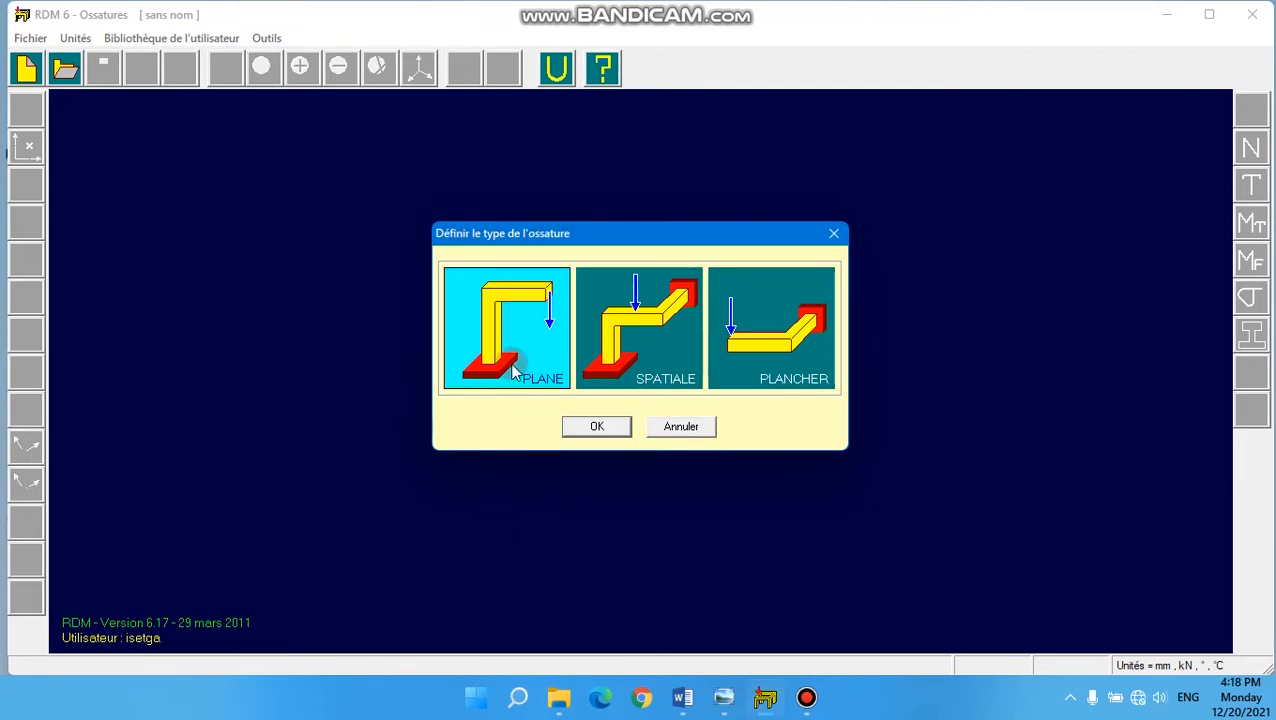
mouse_move(512, 370)
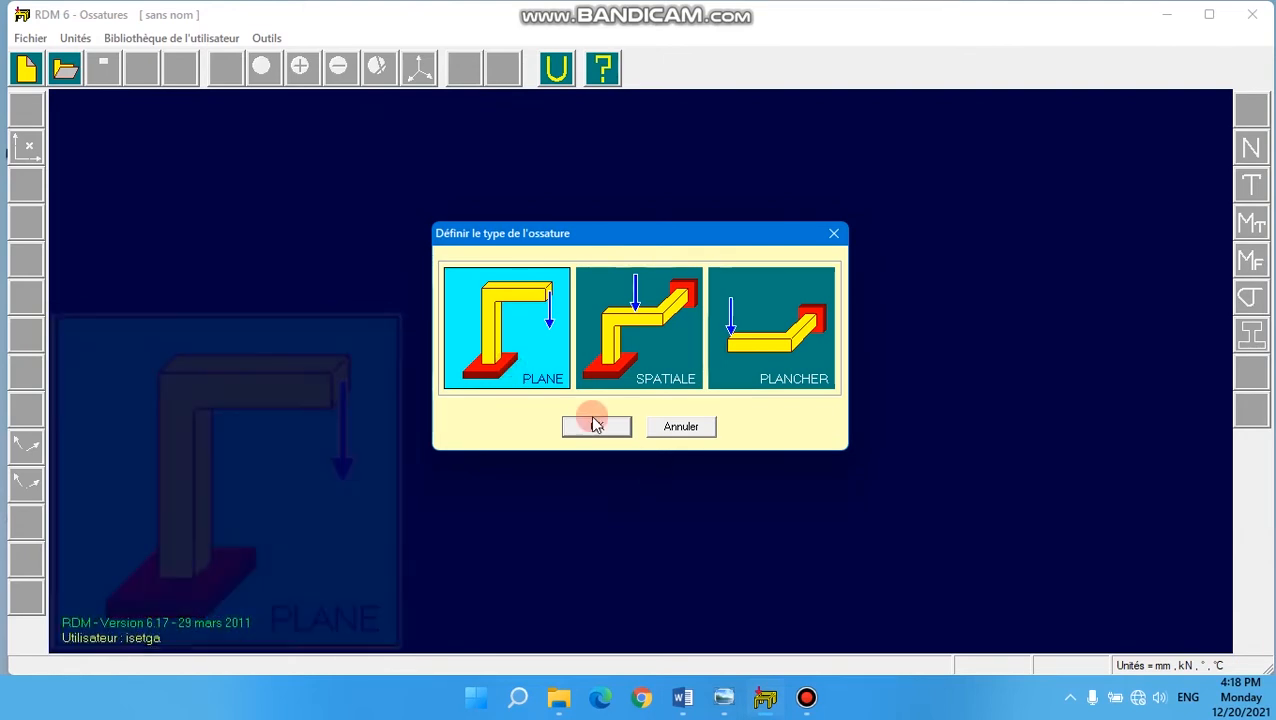
left_click(596, 426)
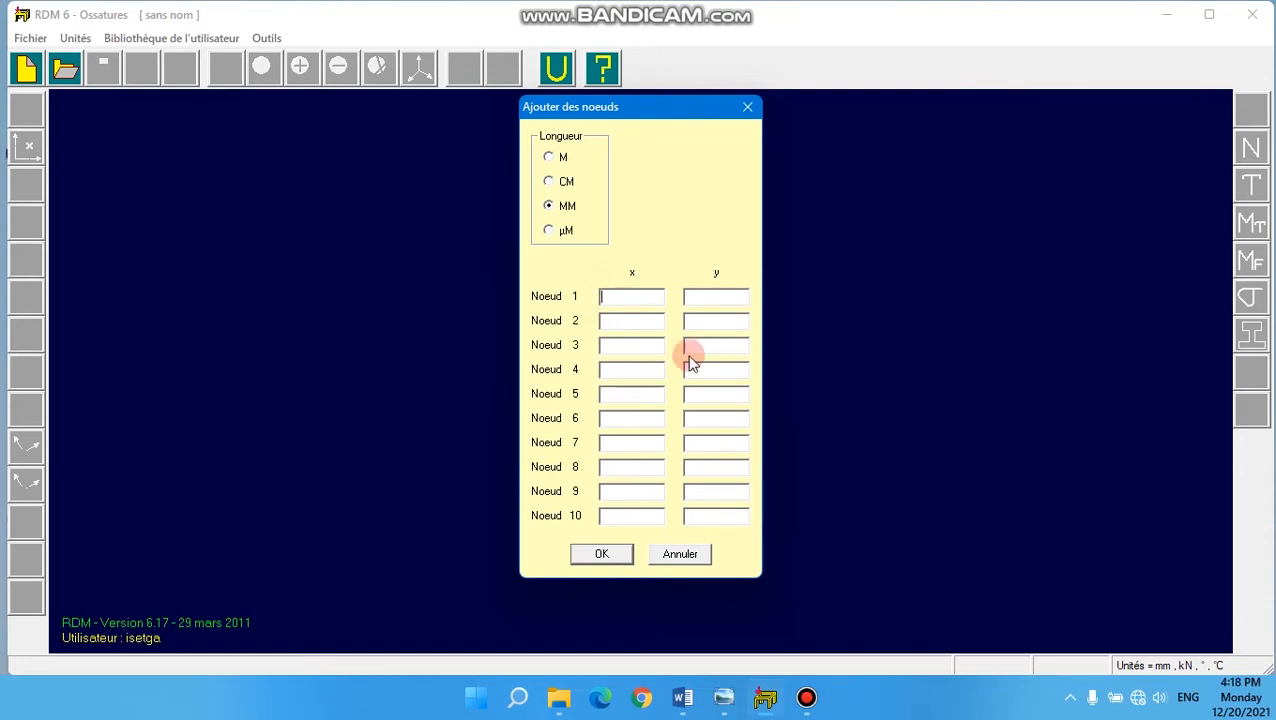
- Consult the portal frame statement, and enter node 1 at (0, 0) and node 2 at (0, 600) in millimetres
left_click(725, 700)
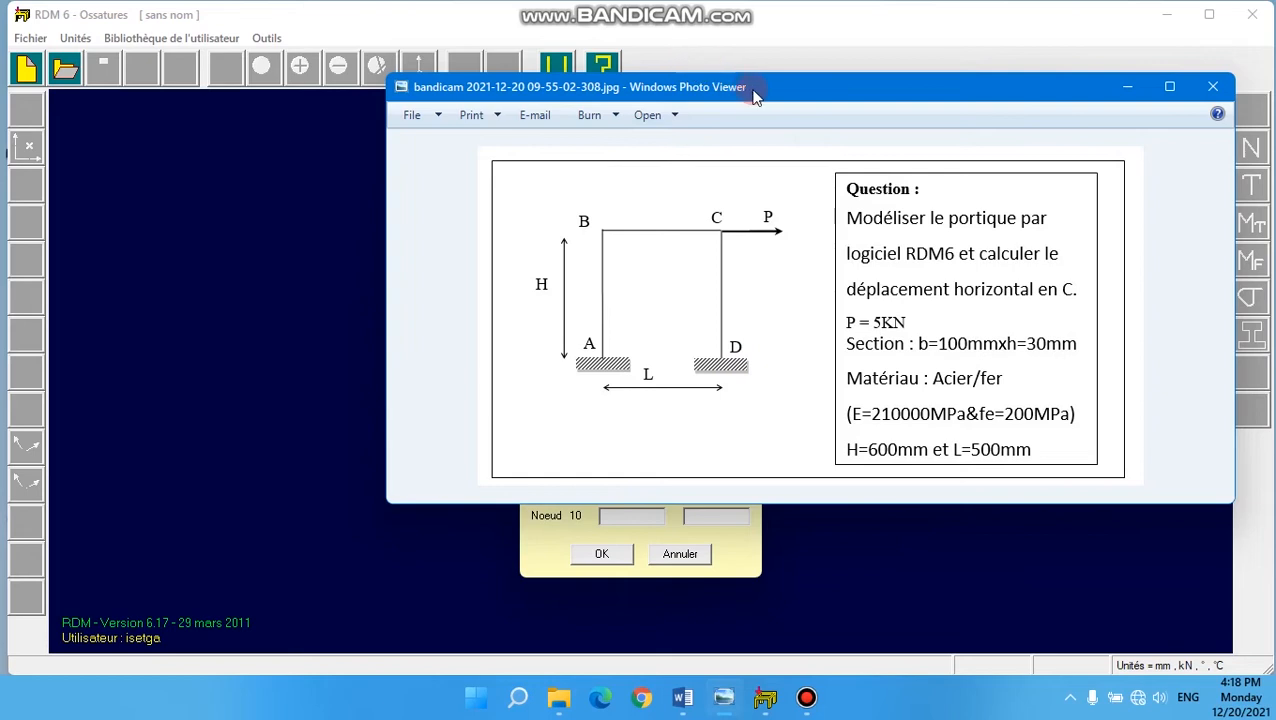
left_click(1124, 88)
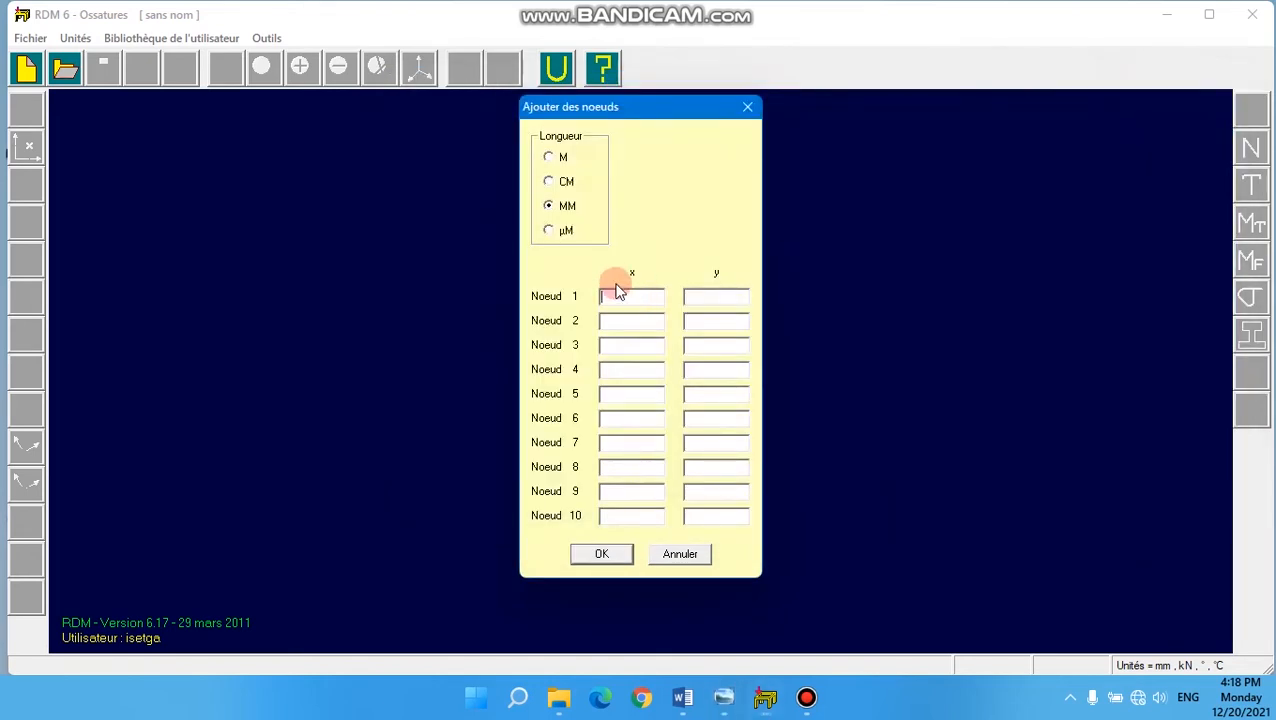
type("0")
left_click(704, 294)
type("0")
left_click(604, 322)
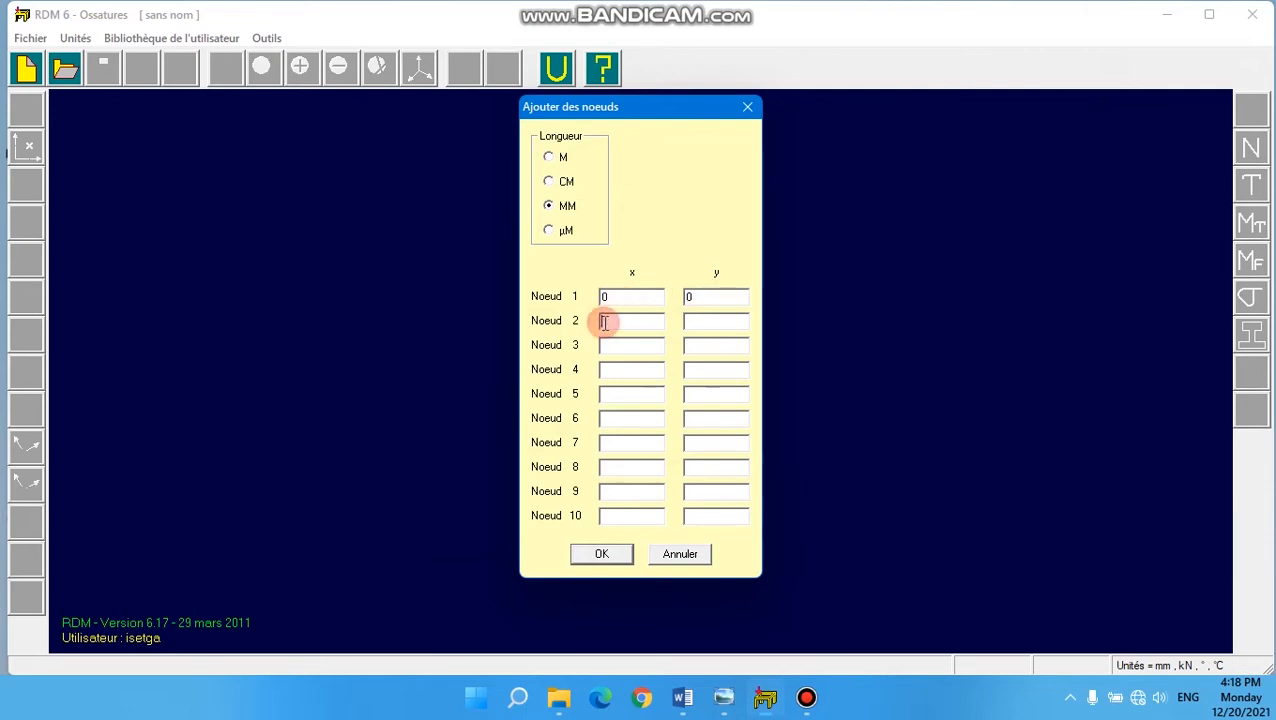
type("0")
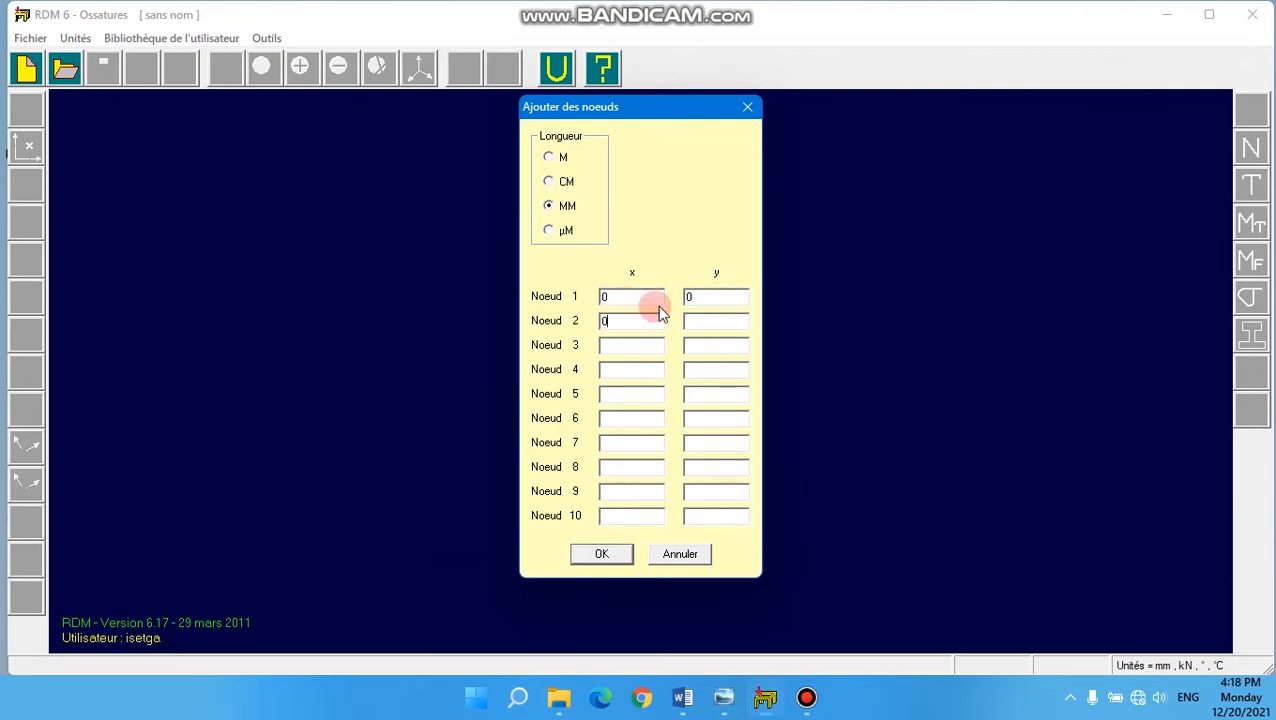
left_click(688, 318)
type("600")
- Enter node 3 at (500, 600) and node 4 at (500, 0), and create the four nodes
left_click(608, 340)
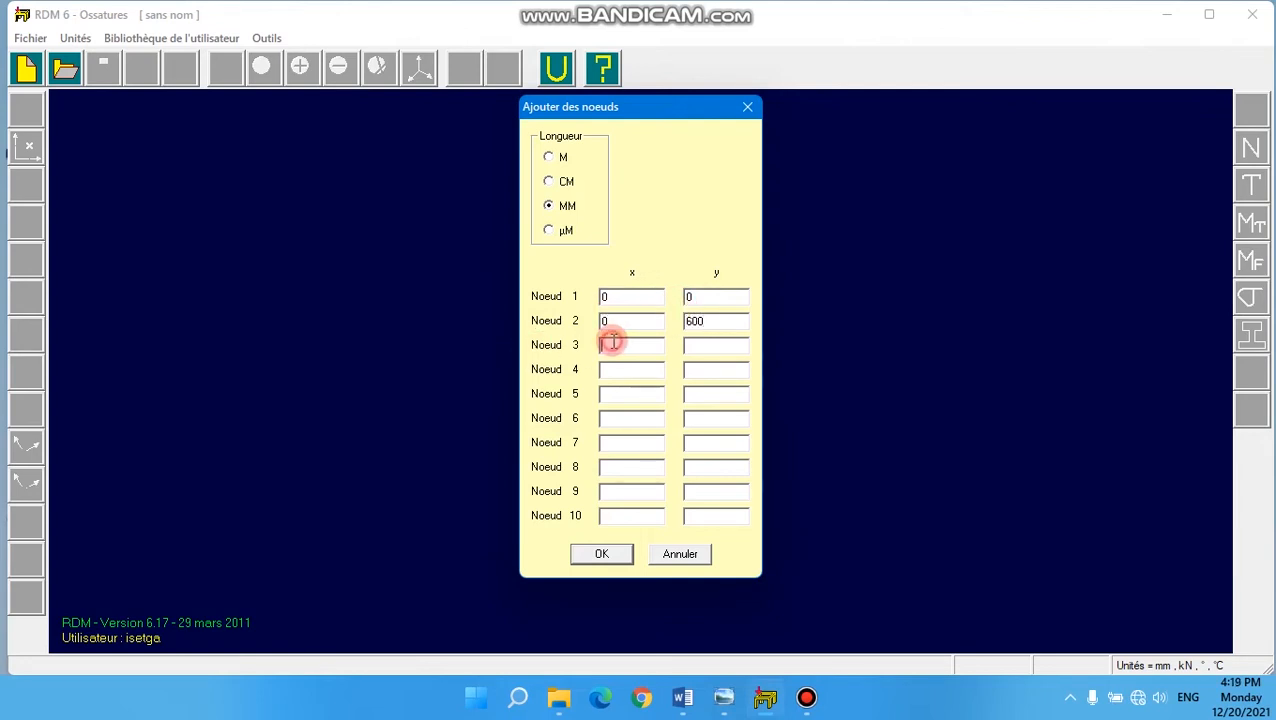
type("500")
left_click(716, 346)
type("600")
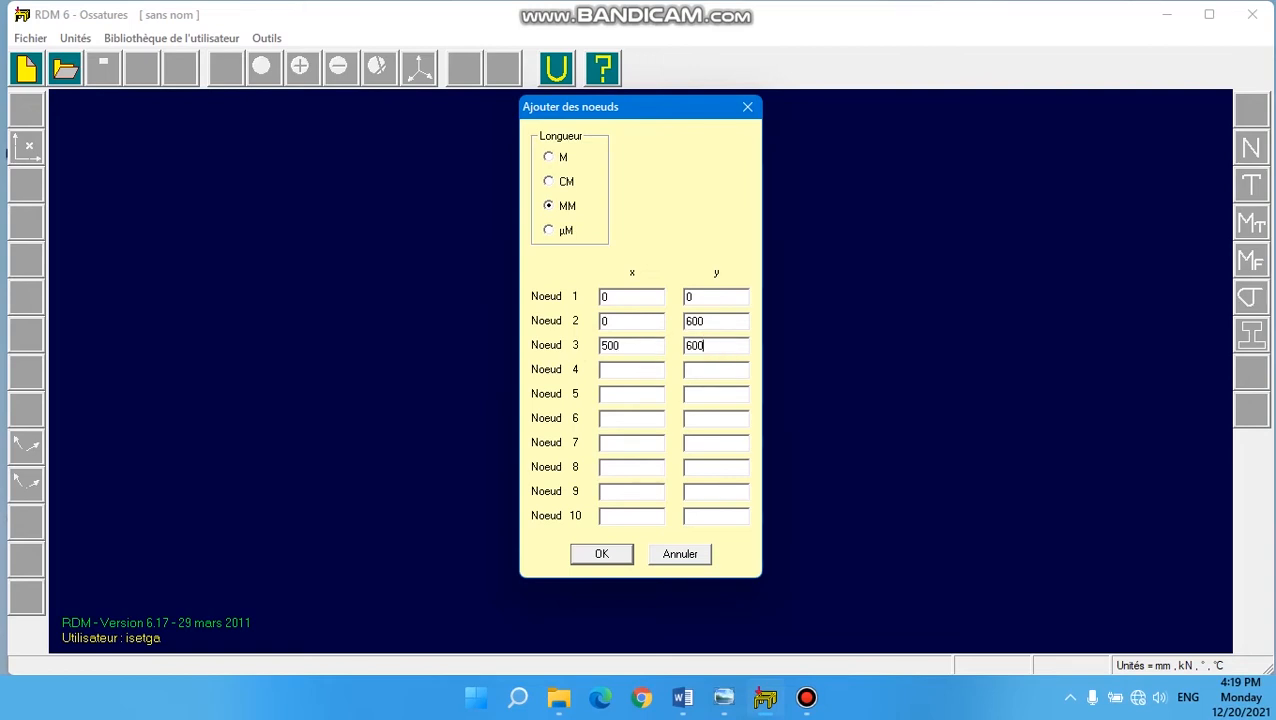
left_click(608, 370)
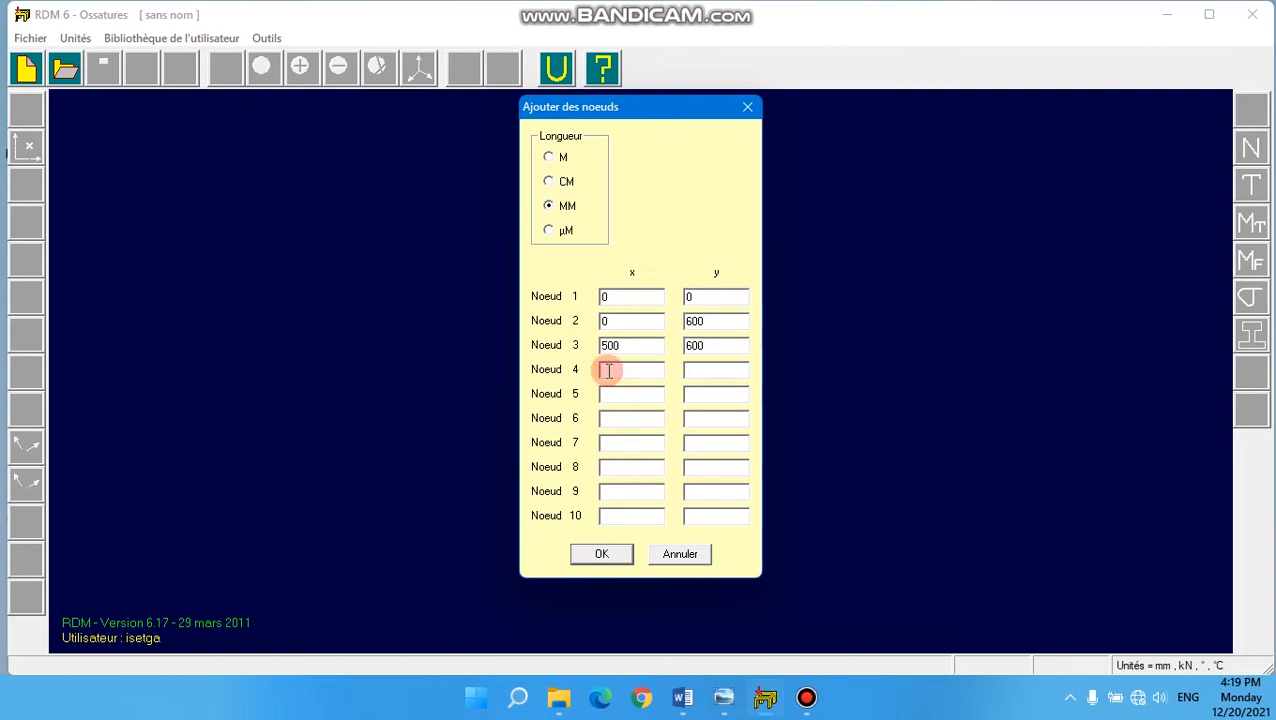
type("500")
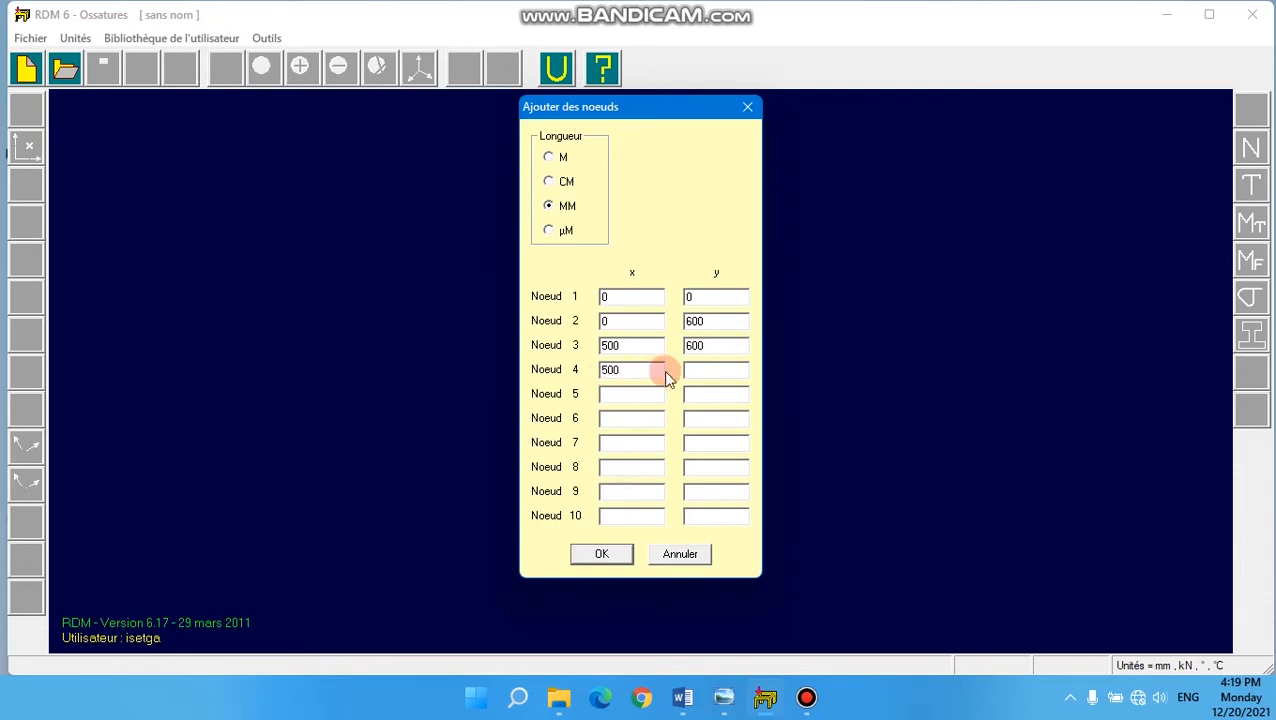
left_click(714, 369)
type("0")
left_click(602, 553)
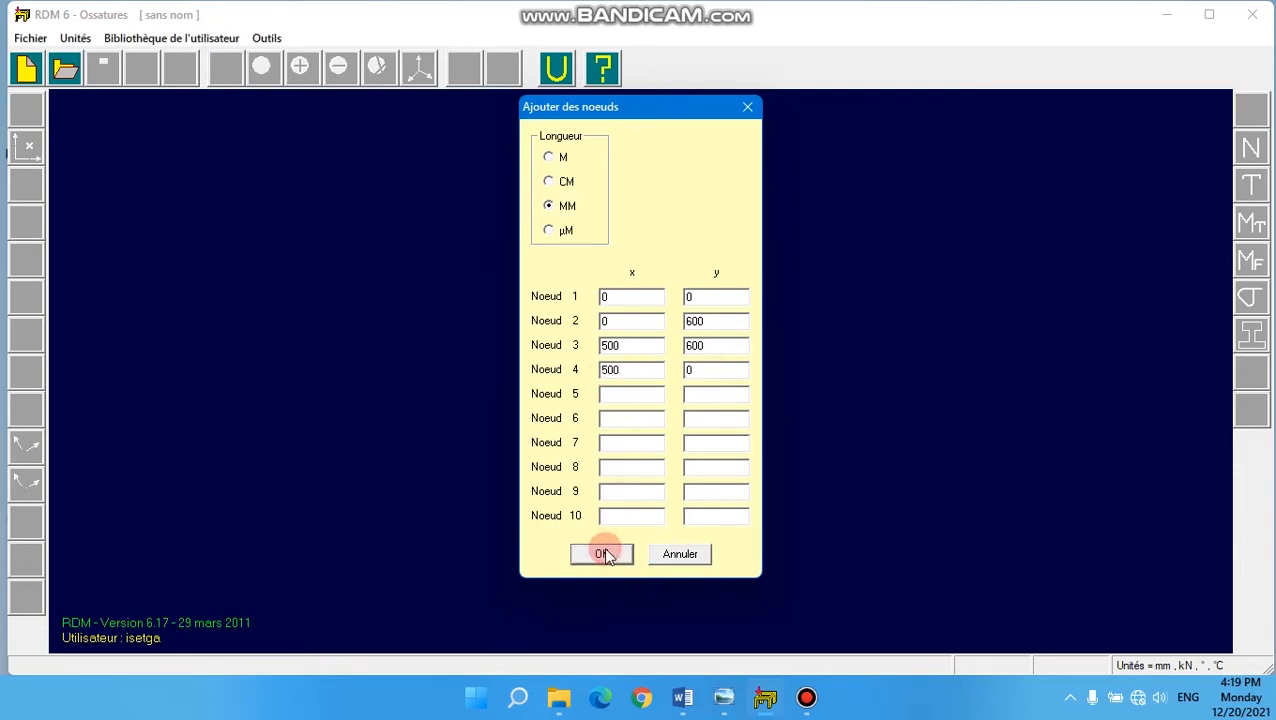
left_click(471, 610)
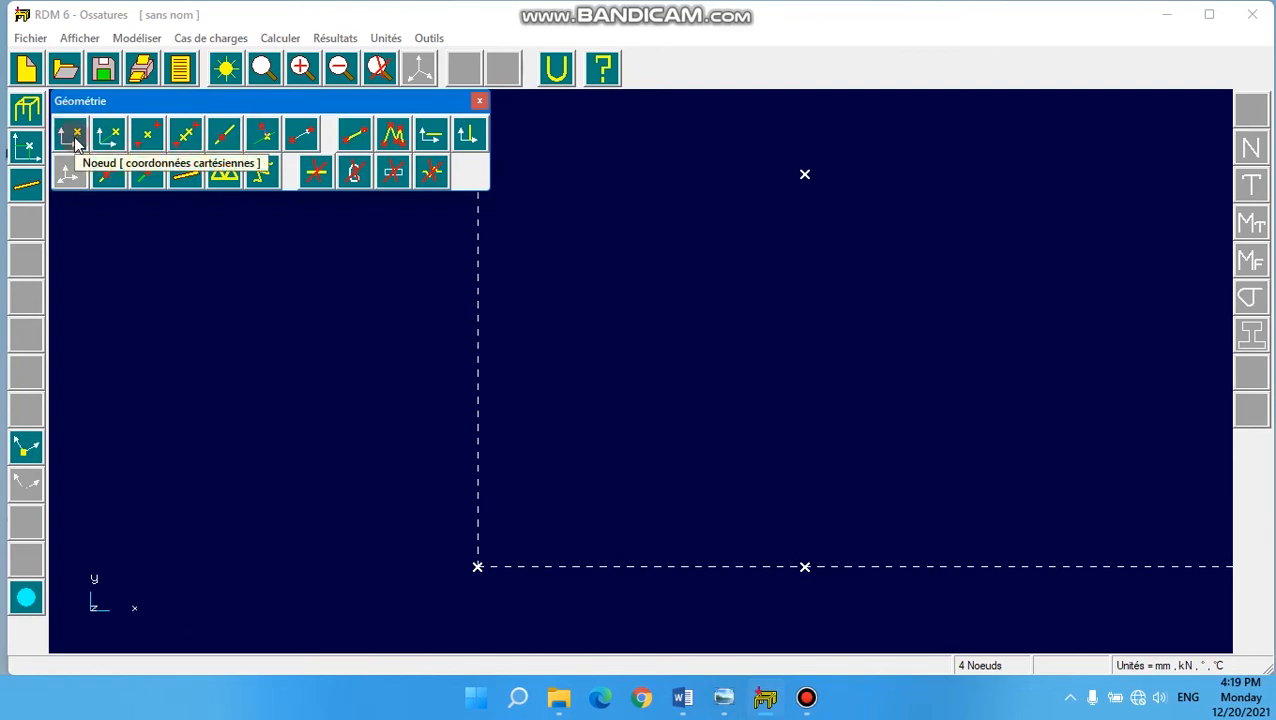
- Connect nodes 1–2, 2–3 and 3–4 with two-node beams to form the two columns and the upper crossbeam
left_click(357, 137)
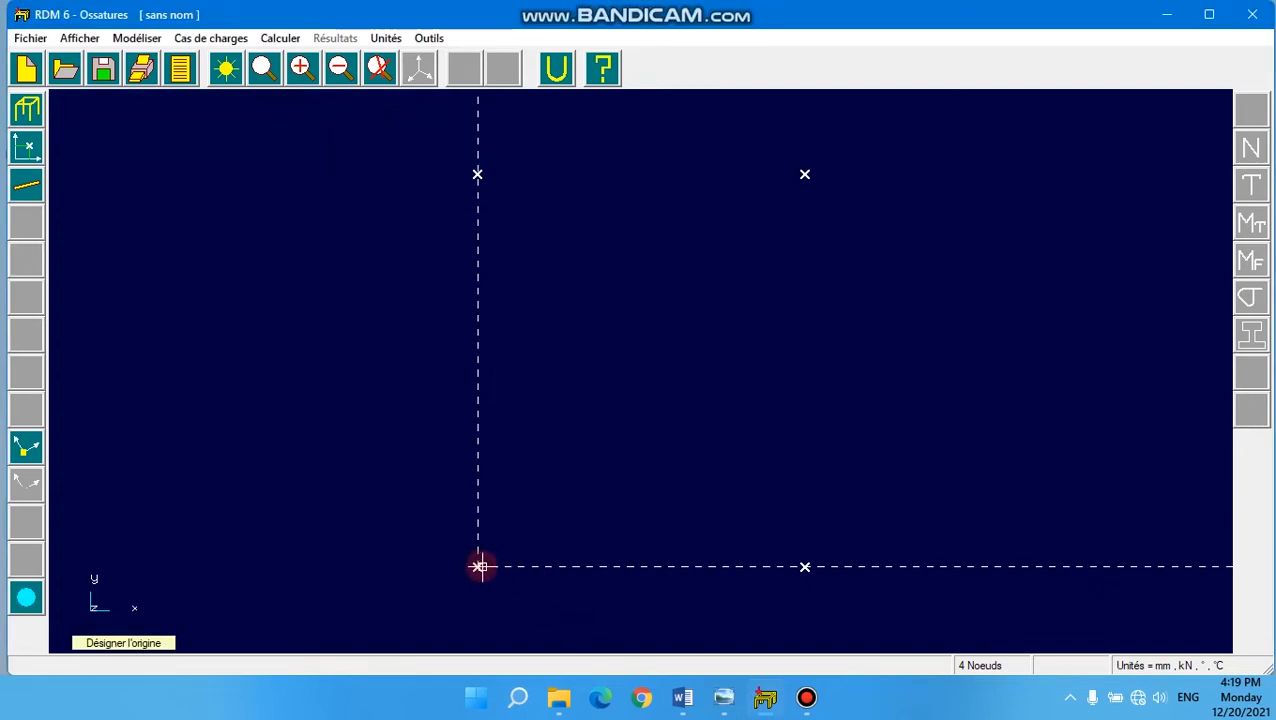
left_click(479, 567)
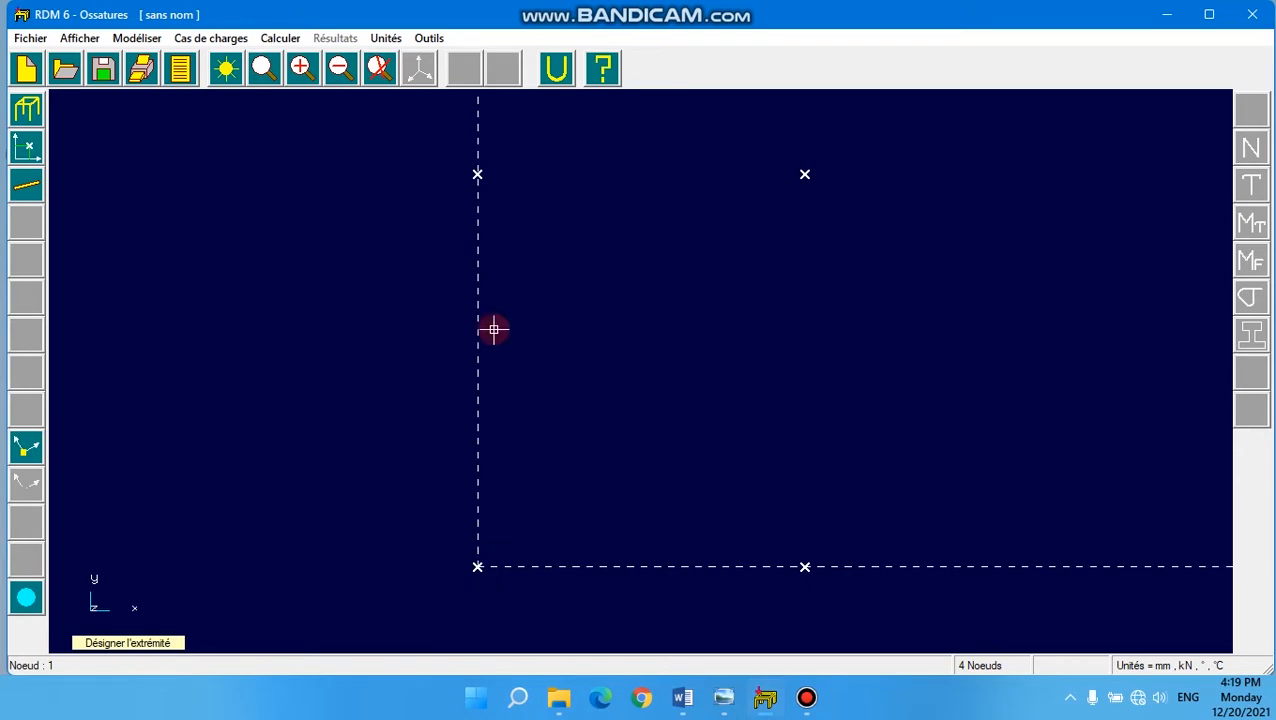
left_click(477, 175)
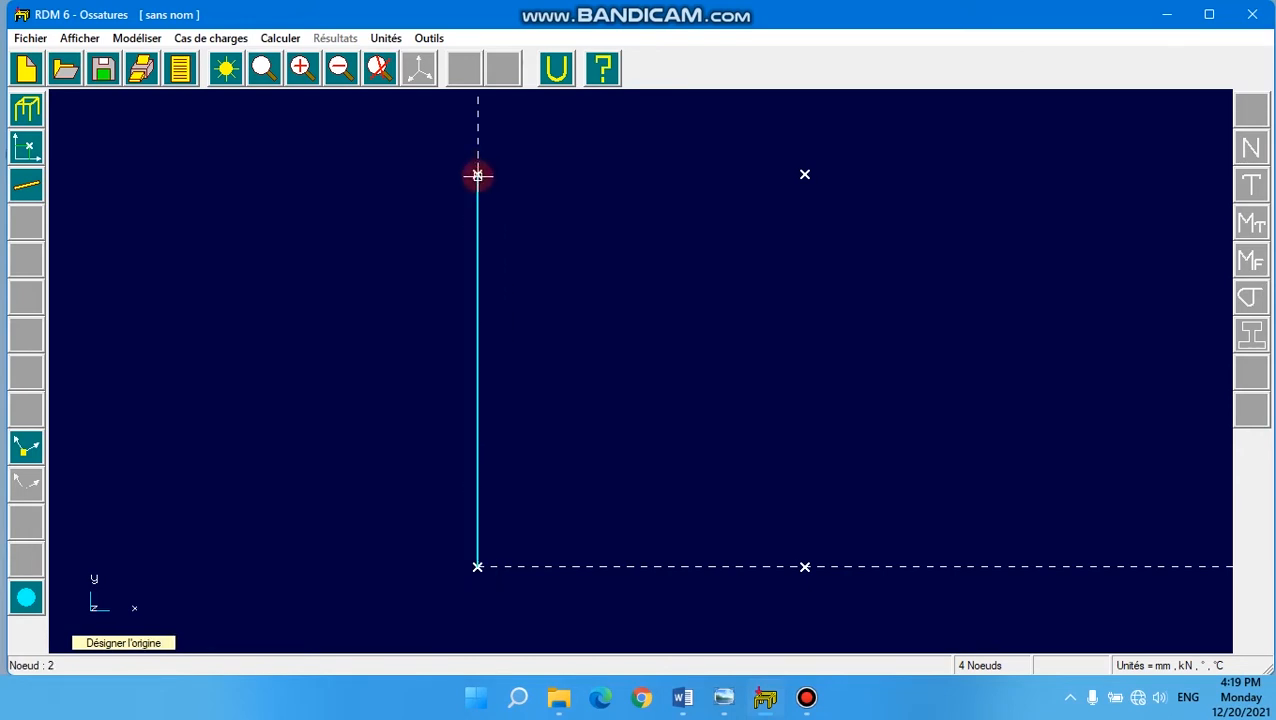
left_click(477, 174)
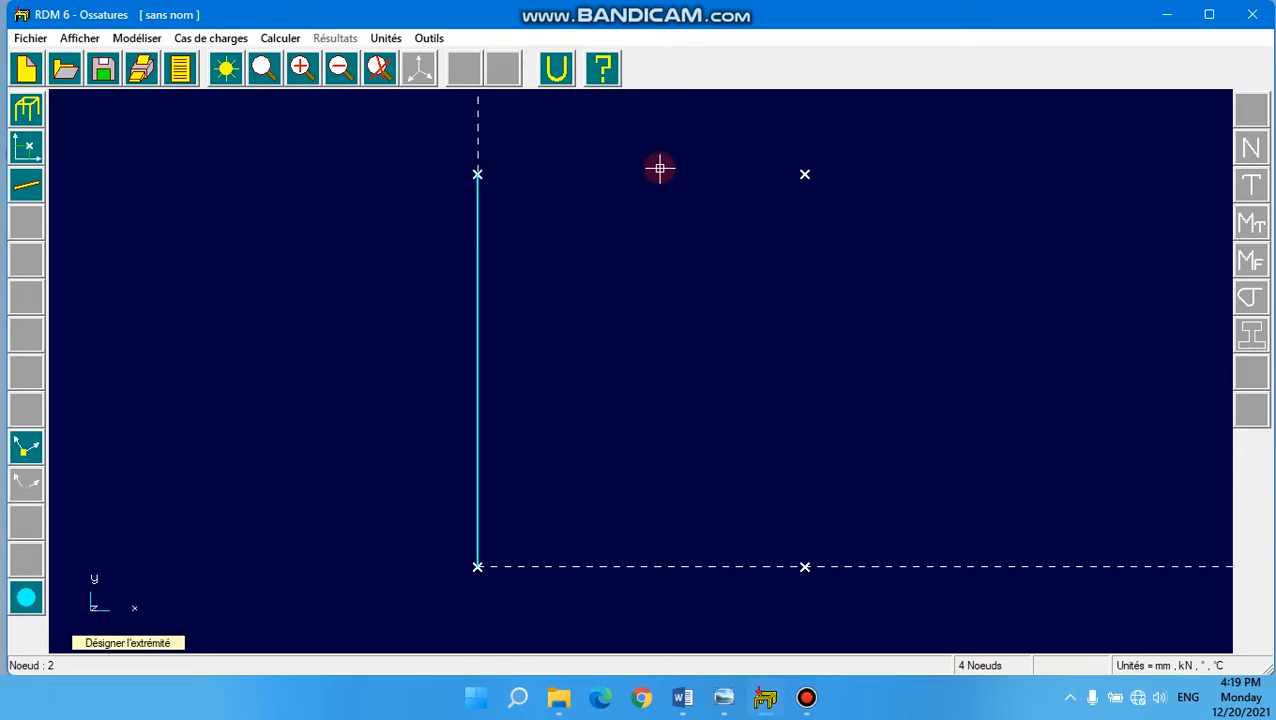
left_click(806, 173)
left_click(806, 173)
left_click(806, 567)
right_click(375, 417)
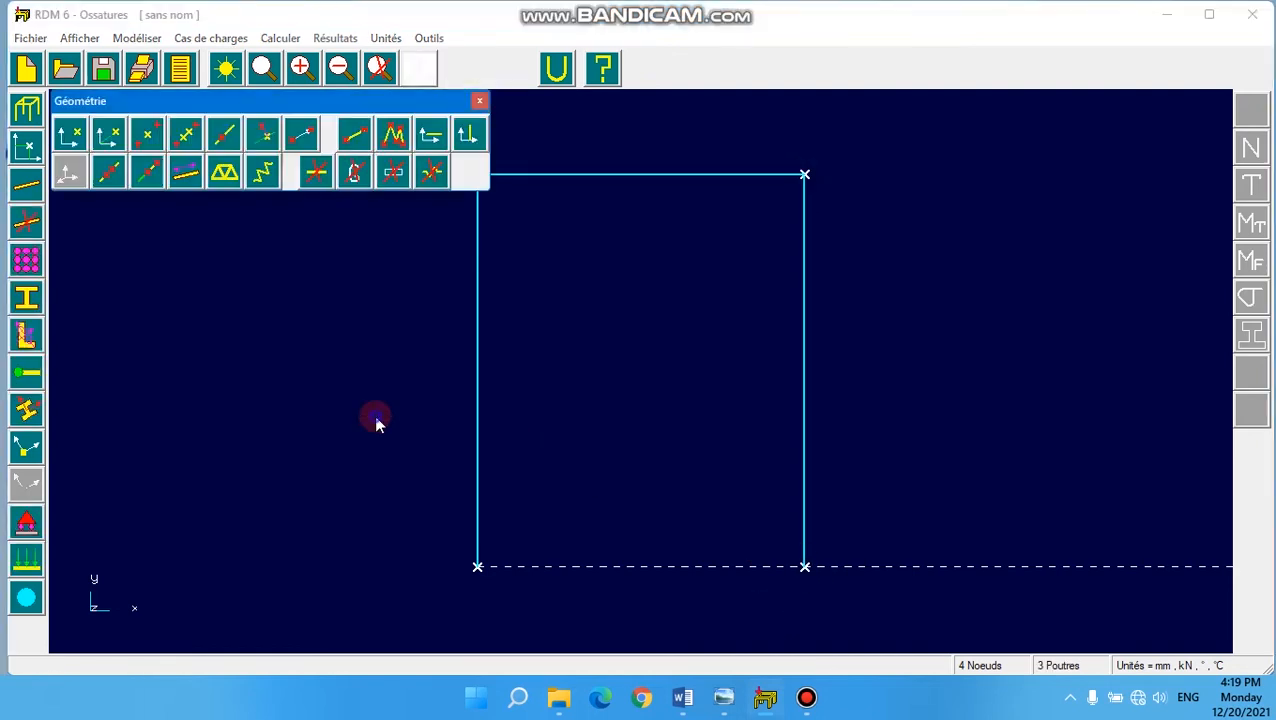
- Set the frame's material to Fer from the material library and review its properties
left_click(28, 262)
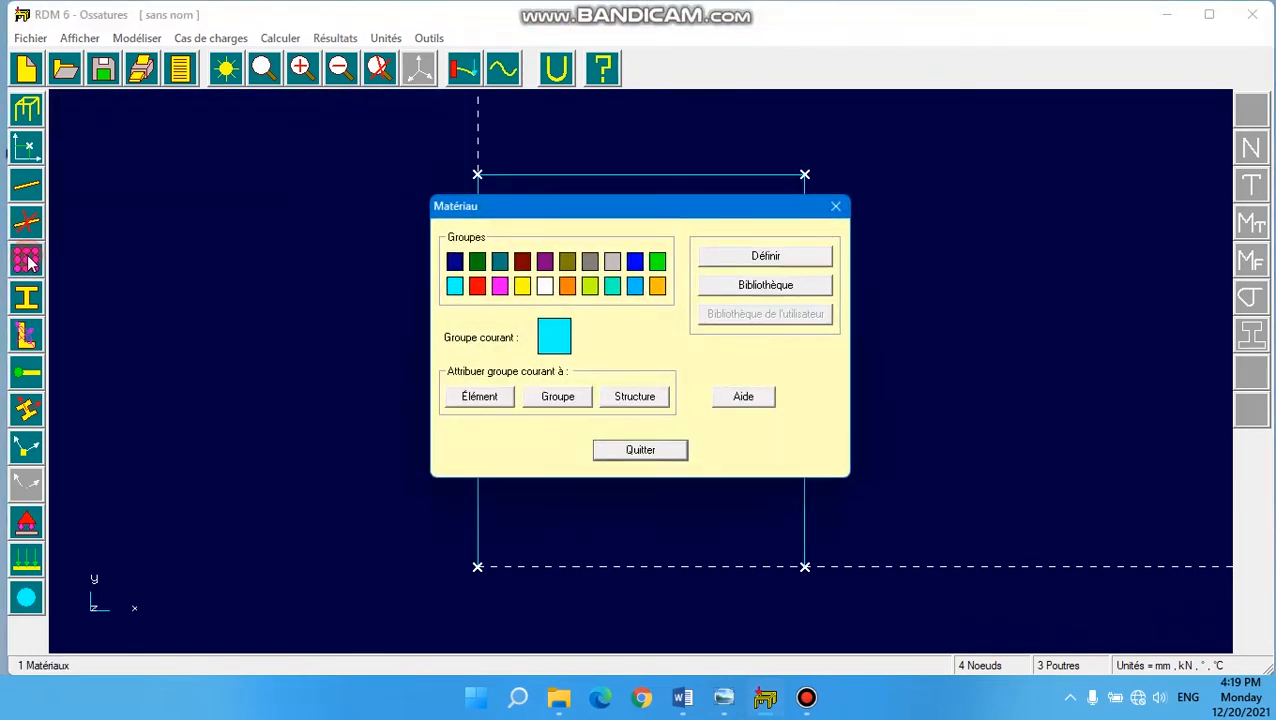
left_click(762, 285)
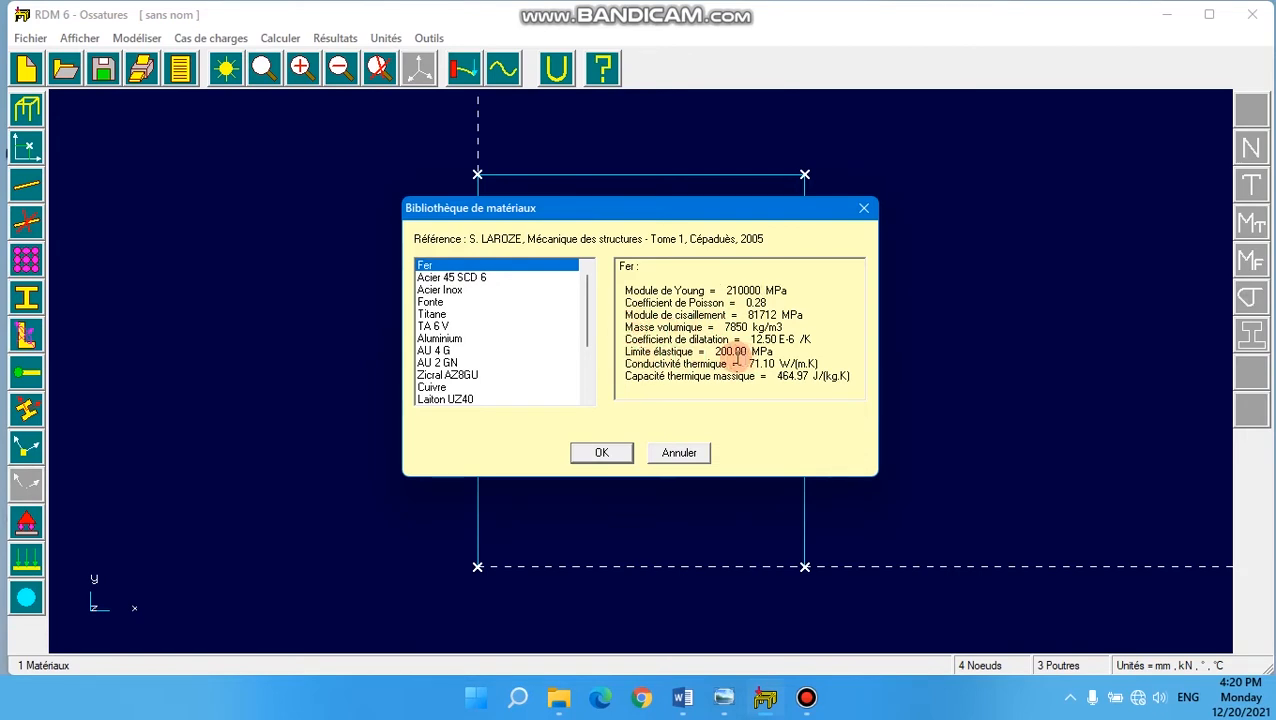
left_click(603, 453)
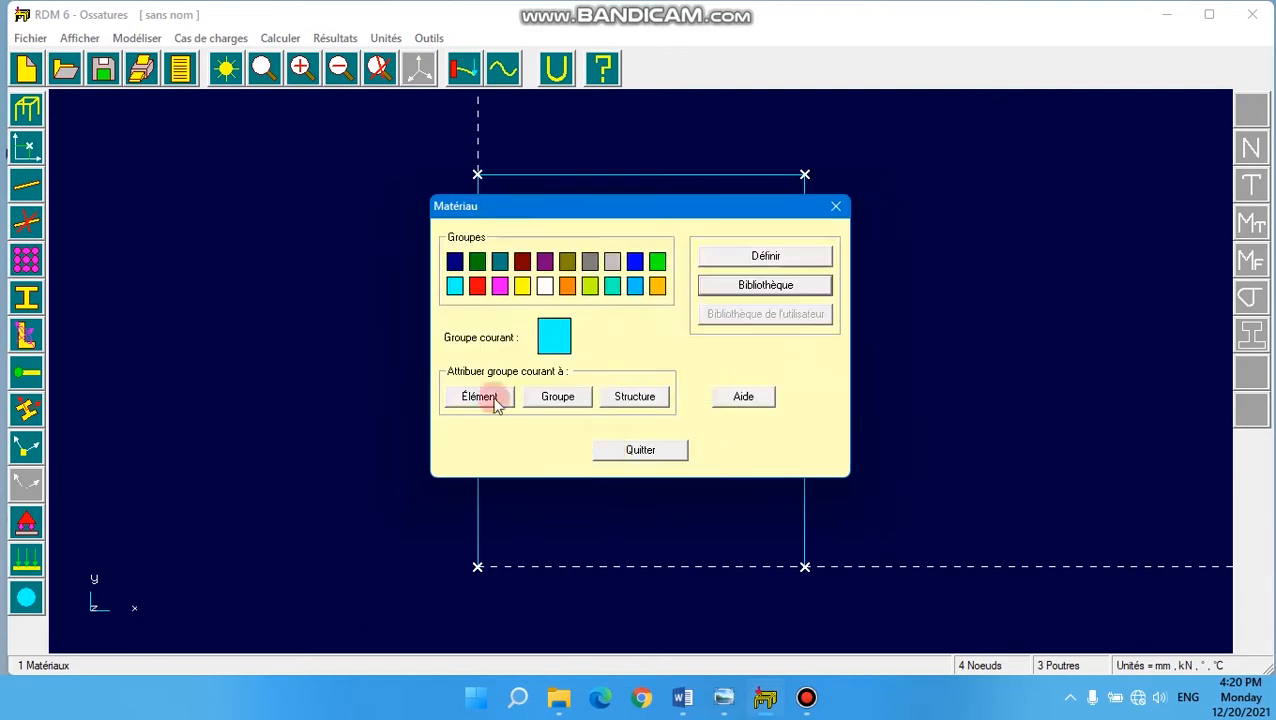
left_click(760, 253)
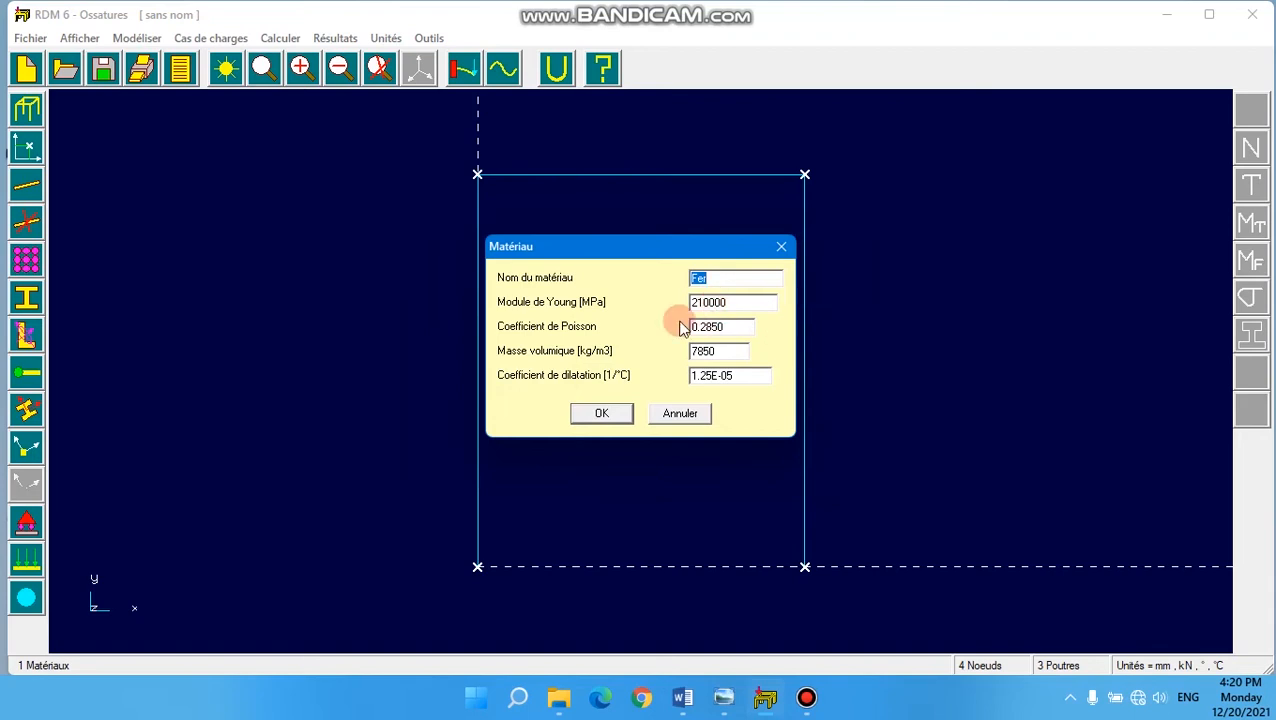
left_click(601, 414)
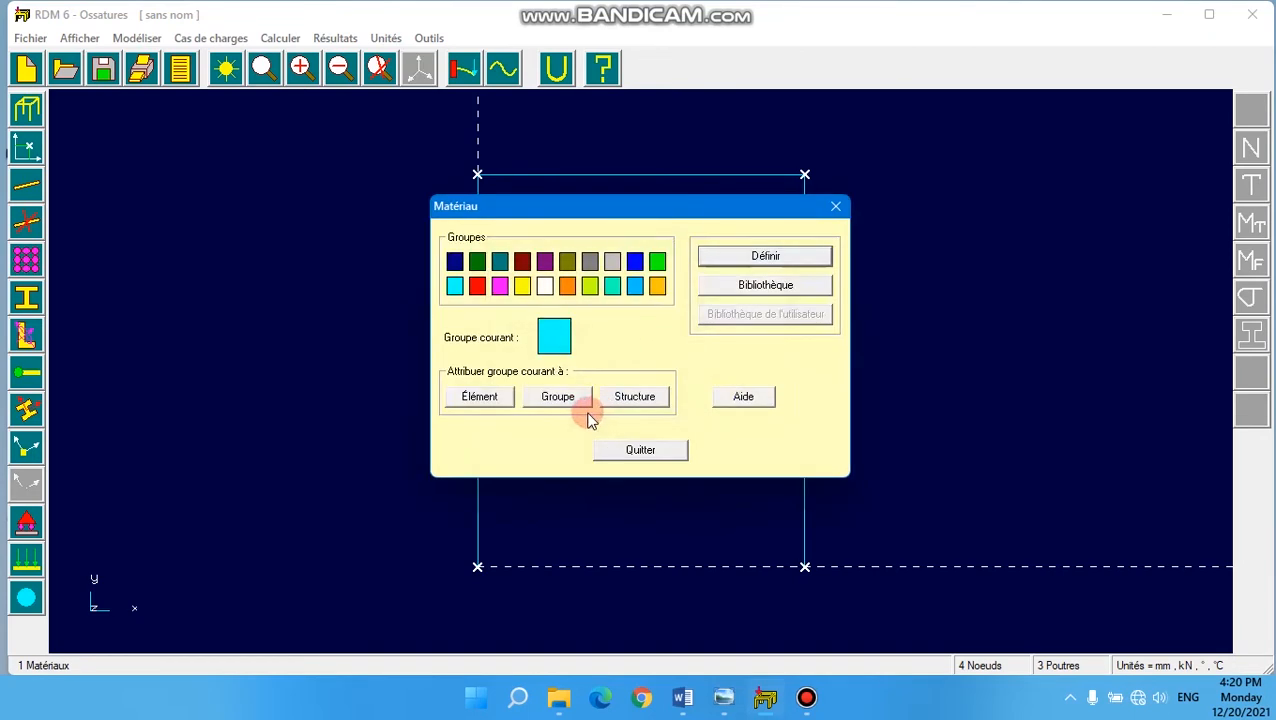
left_click(639, 451)
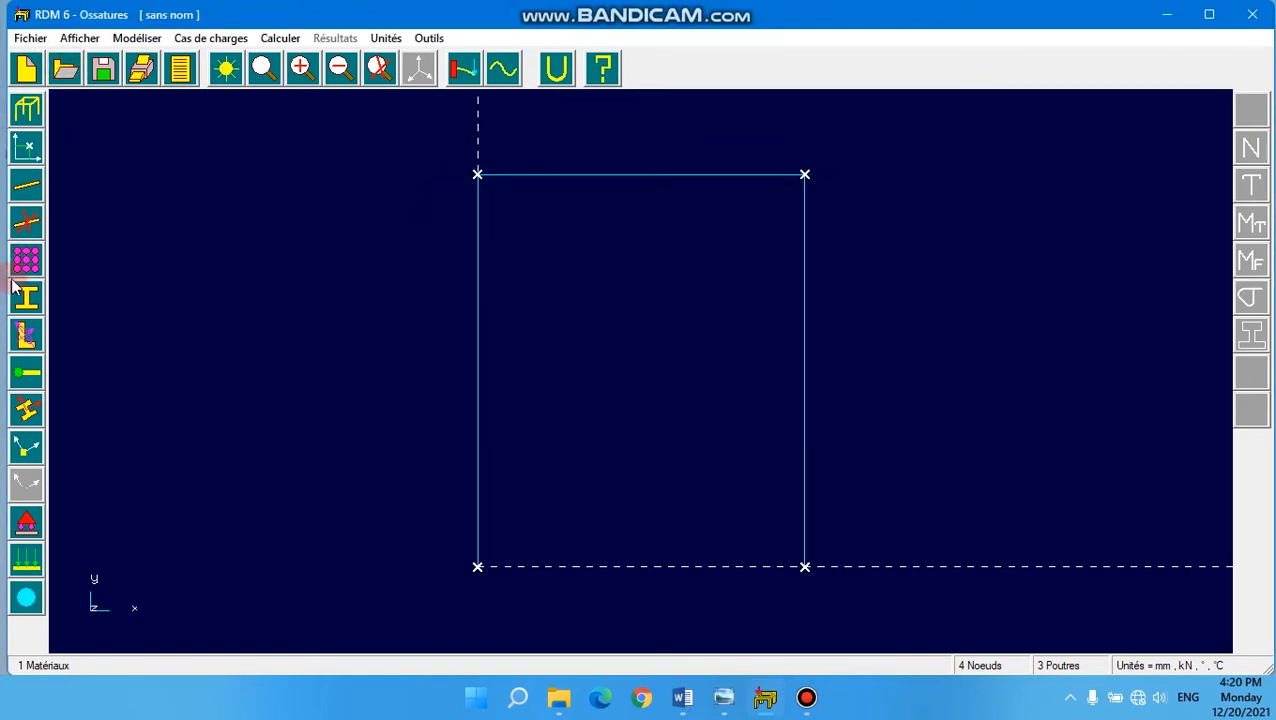
- Define the beams' cross-section as a parametric solid rectangle, 30 mm along Y and 100 mm along Z
left_click(33, 302)
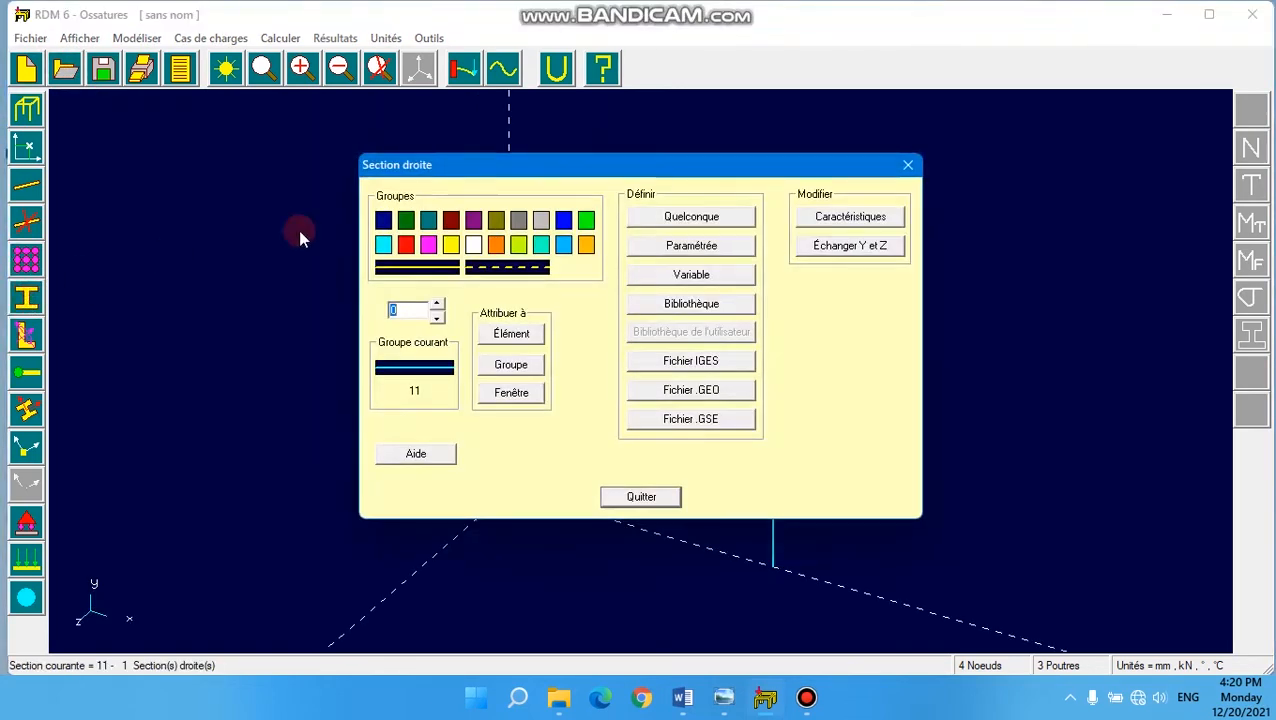
left_click(693, 247)
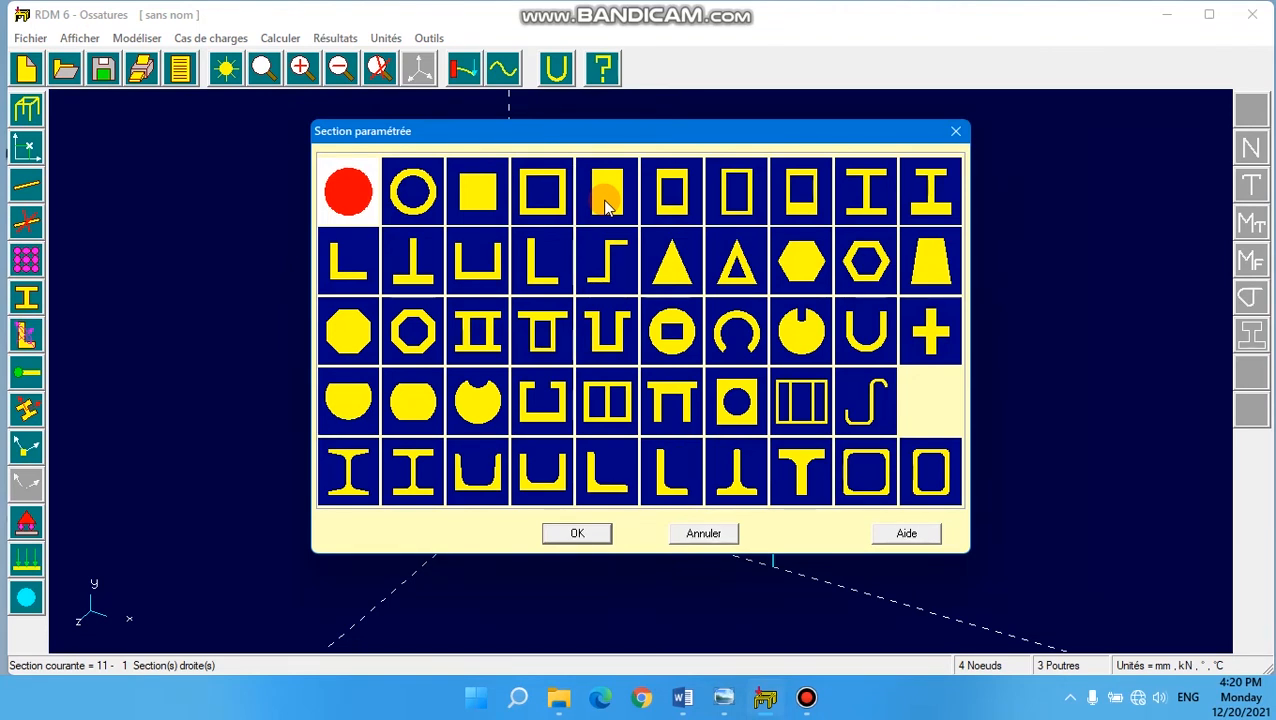
left_click(606, 206)
left_click(578, 533)
left_click(653, 319)
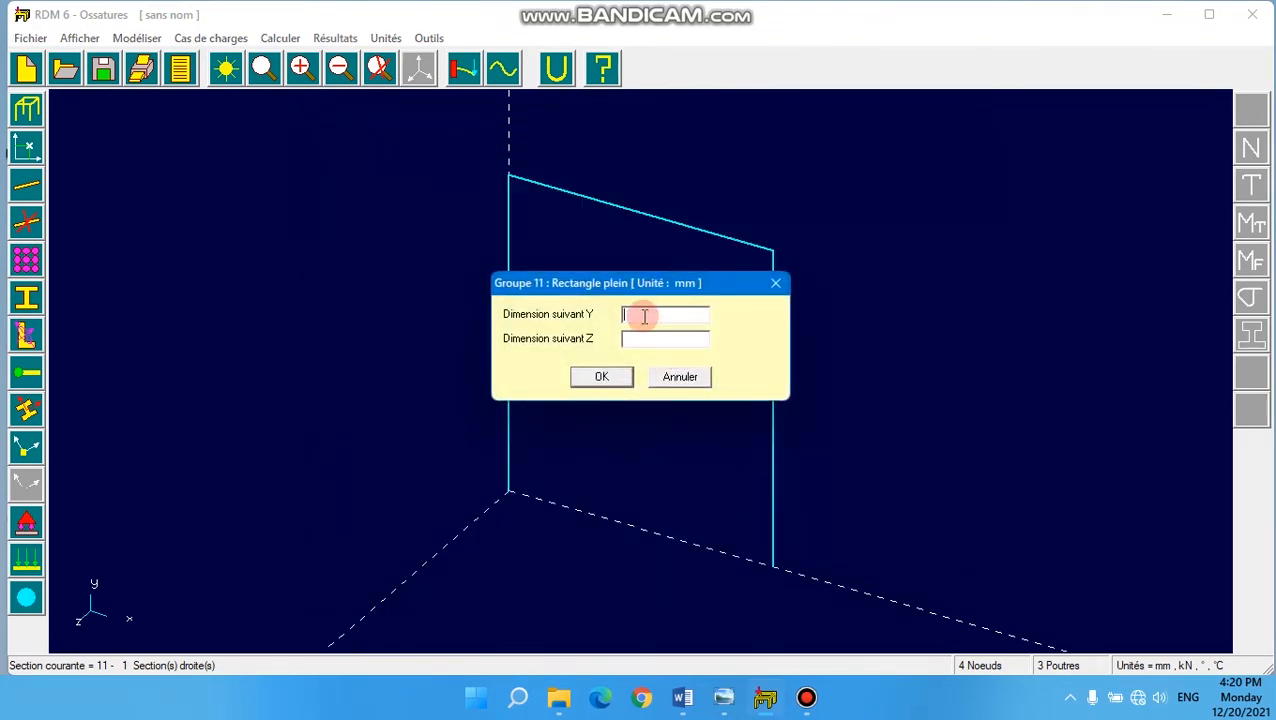
type("30")
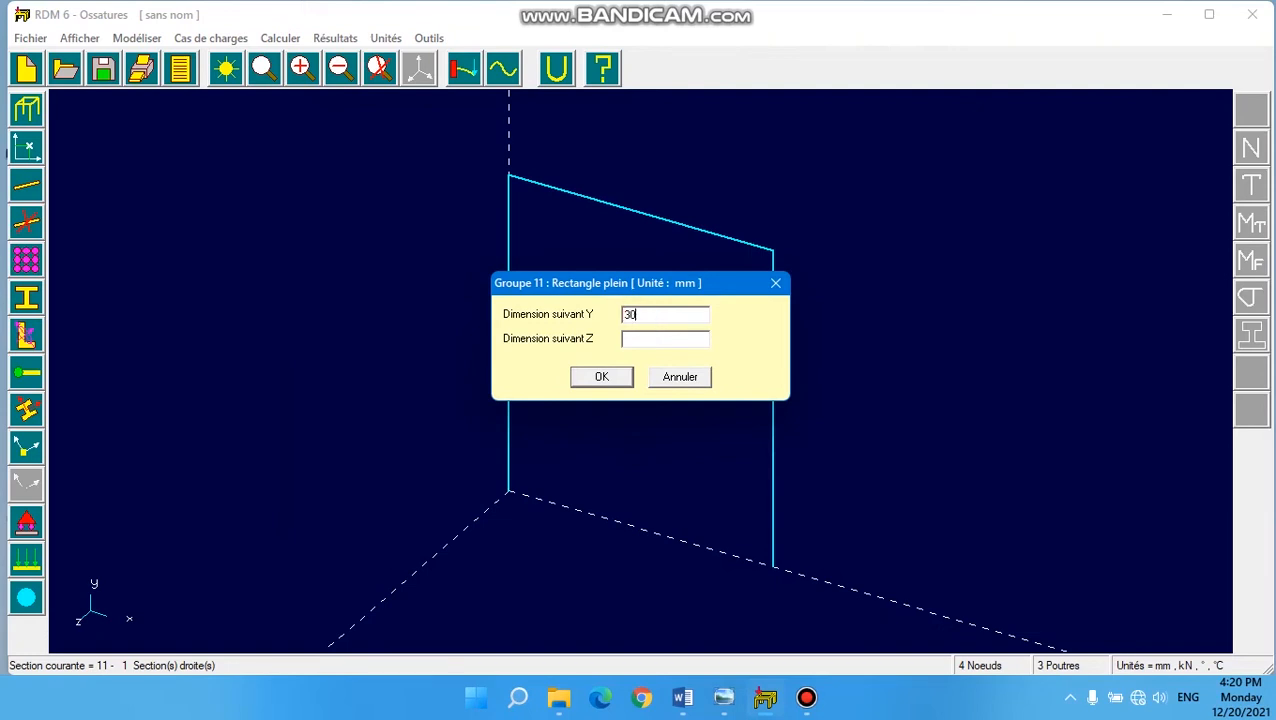
left_click(625, 340)
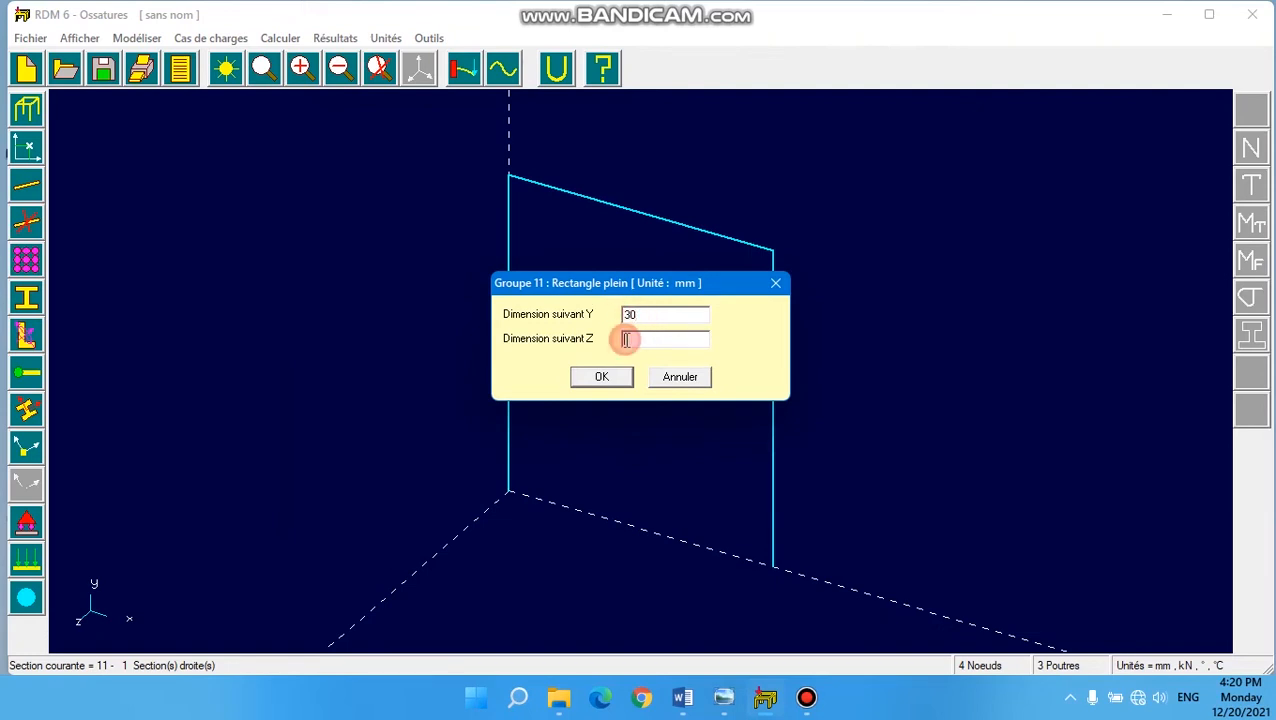
type("100")
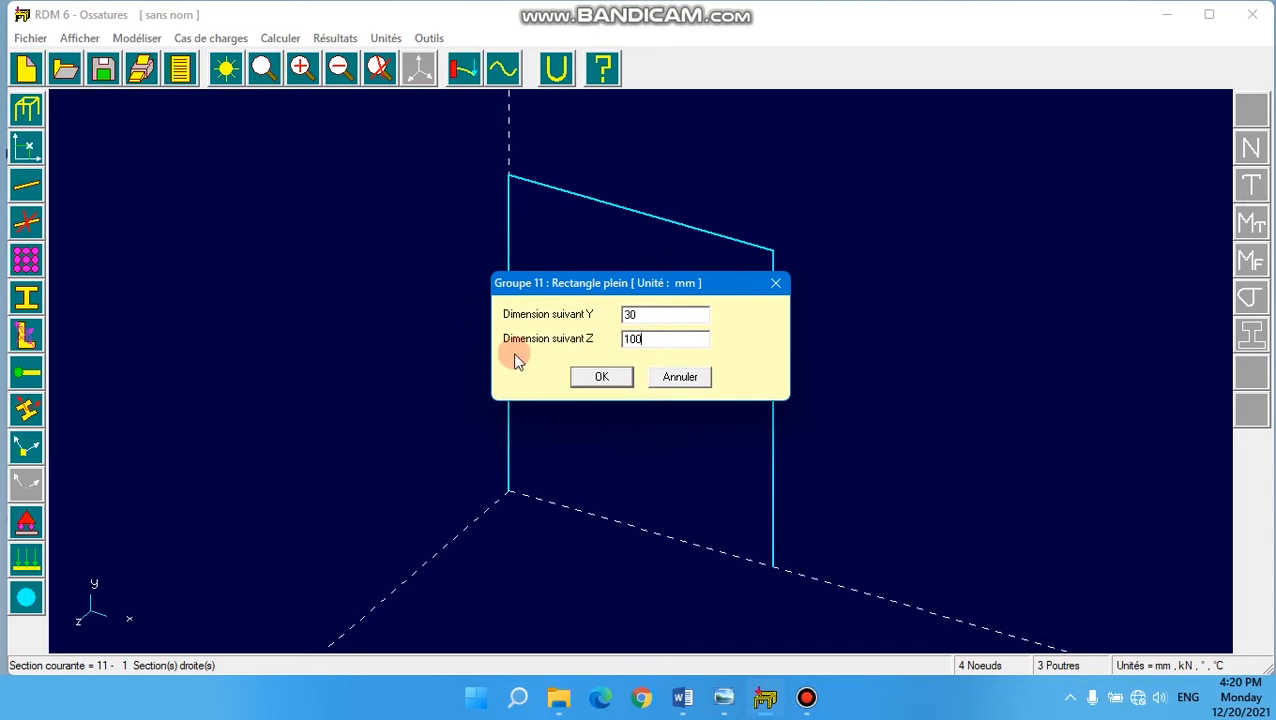
left_click(601, 378)
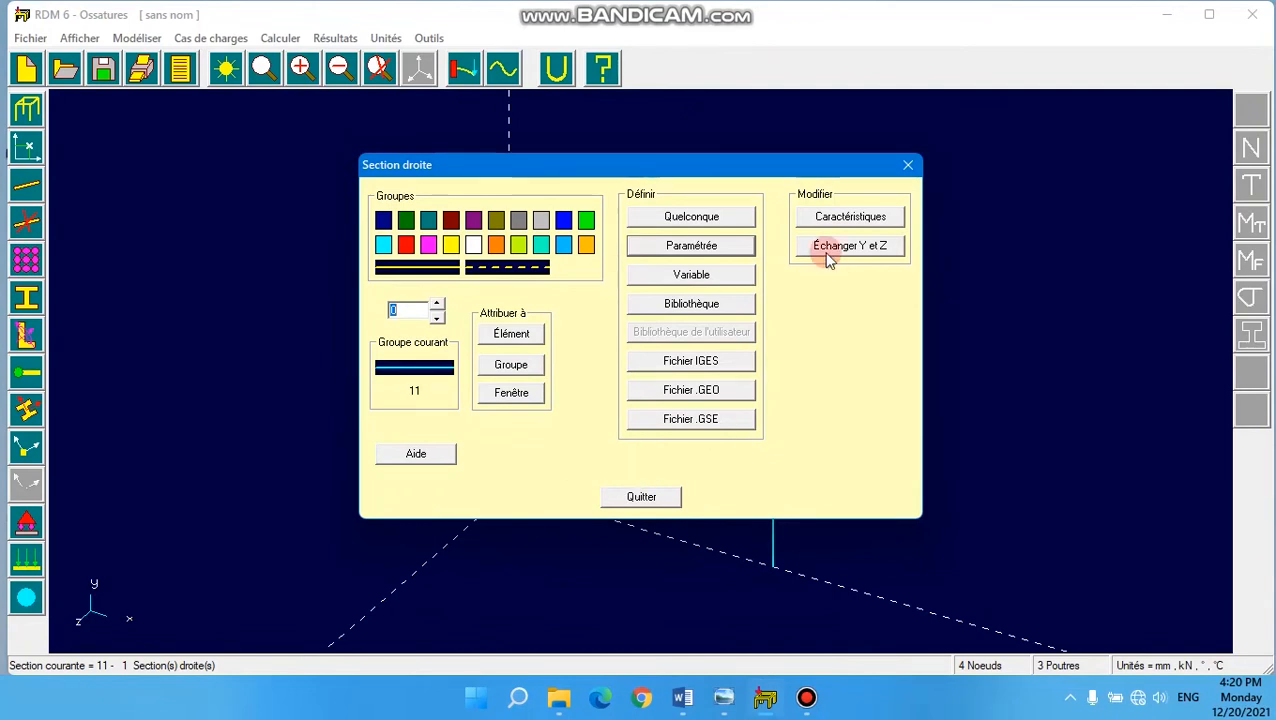
- Close the cross-section definition and apply fully fixed supports to the base nodes of both columns
left_click(646, 494)
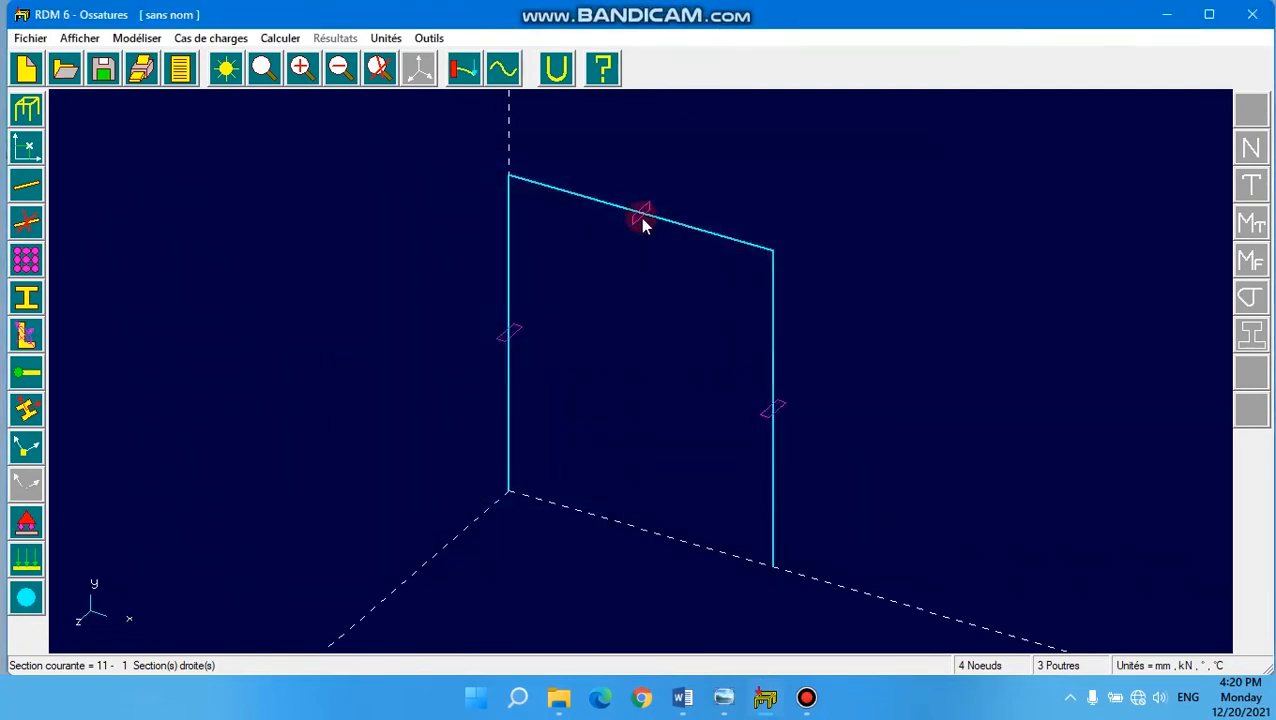
left_click(773, 405)
left_click(617, 66)
left_click(25, 526)
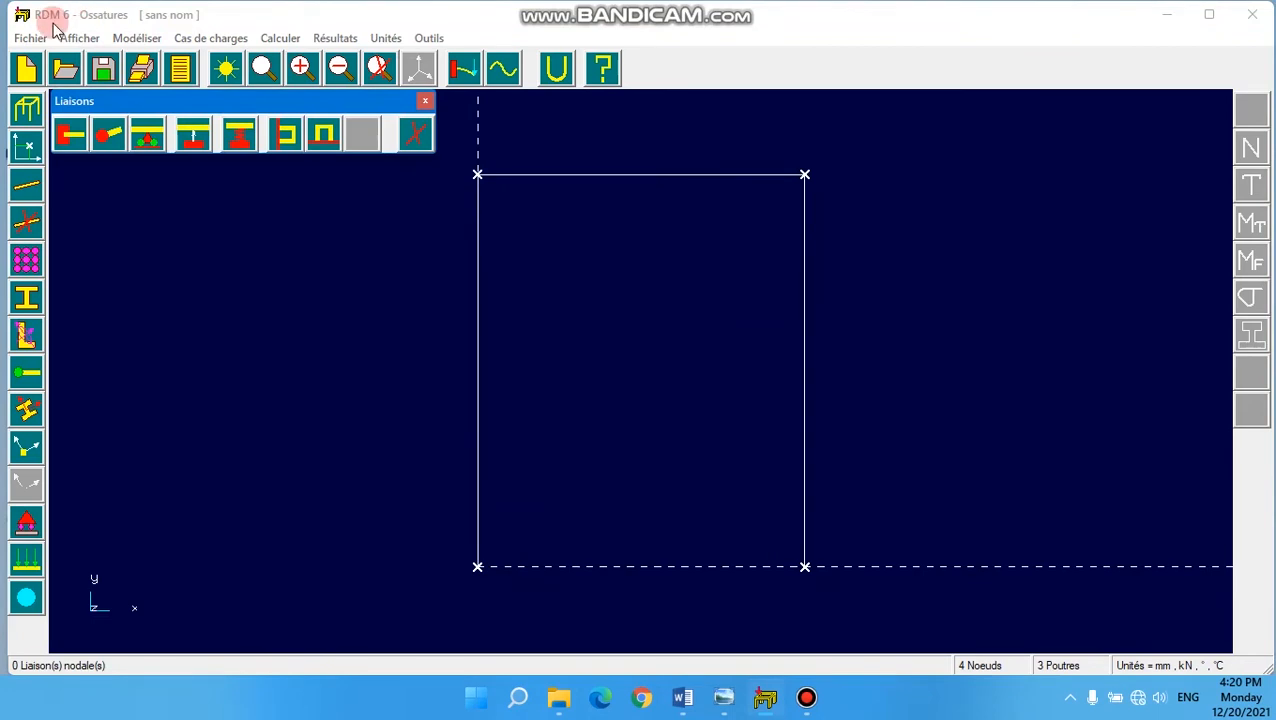
left_click(73, 138)
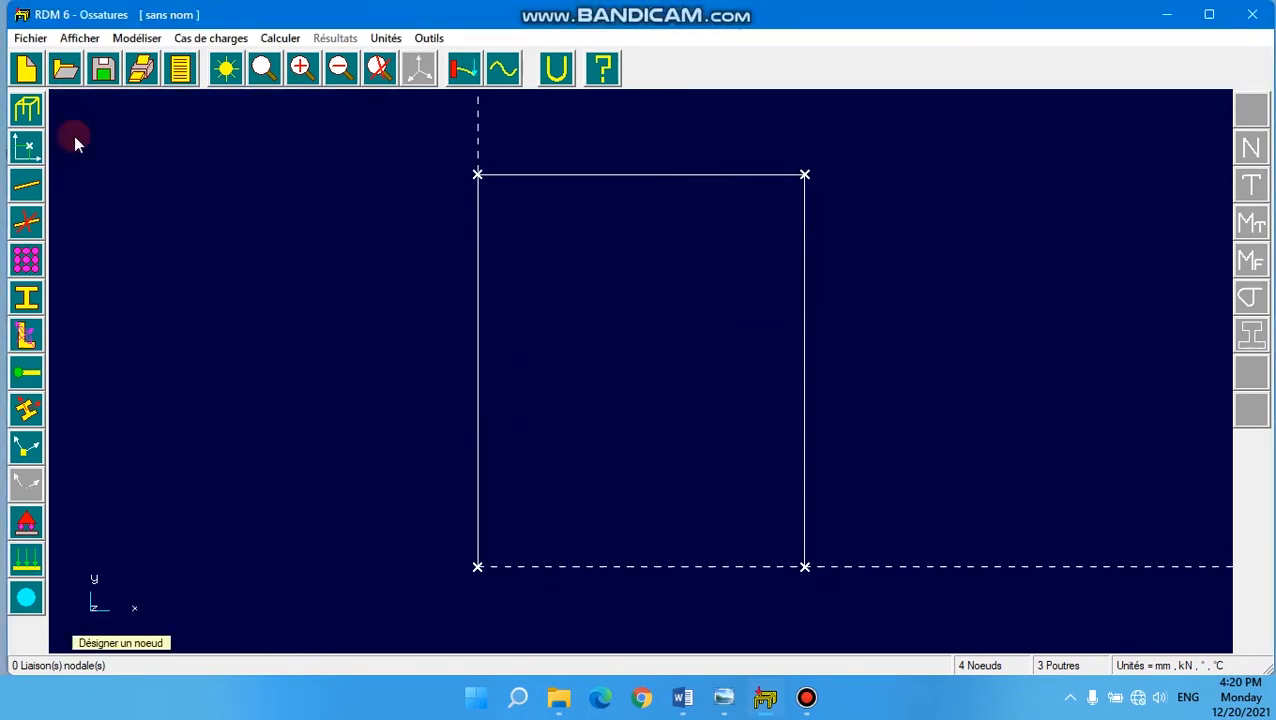
left_click(476, 567)
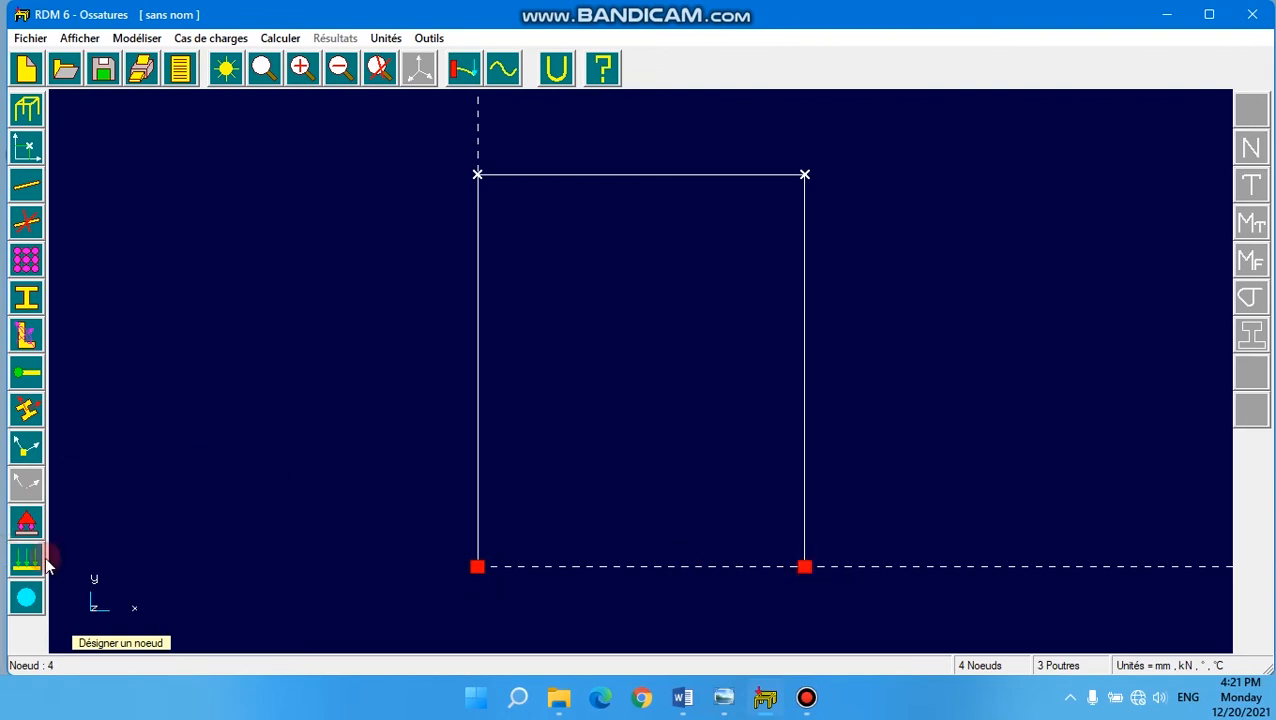
left_click(27, 562)
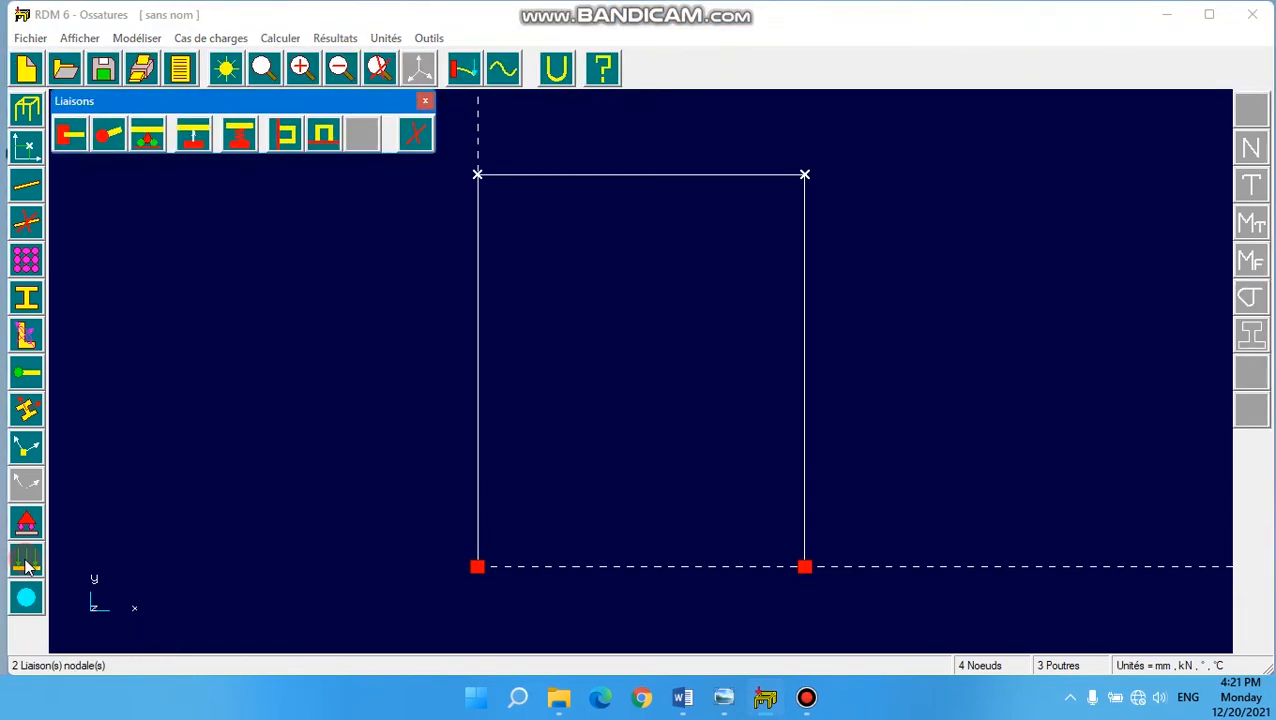
- Apply a nodal force with Fx = 5 kN to node 3, at the crossbeam's loaded corner C
left_click(27, 563)
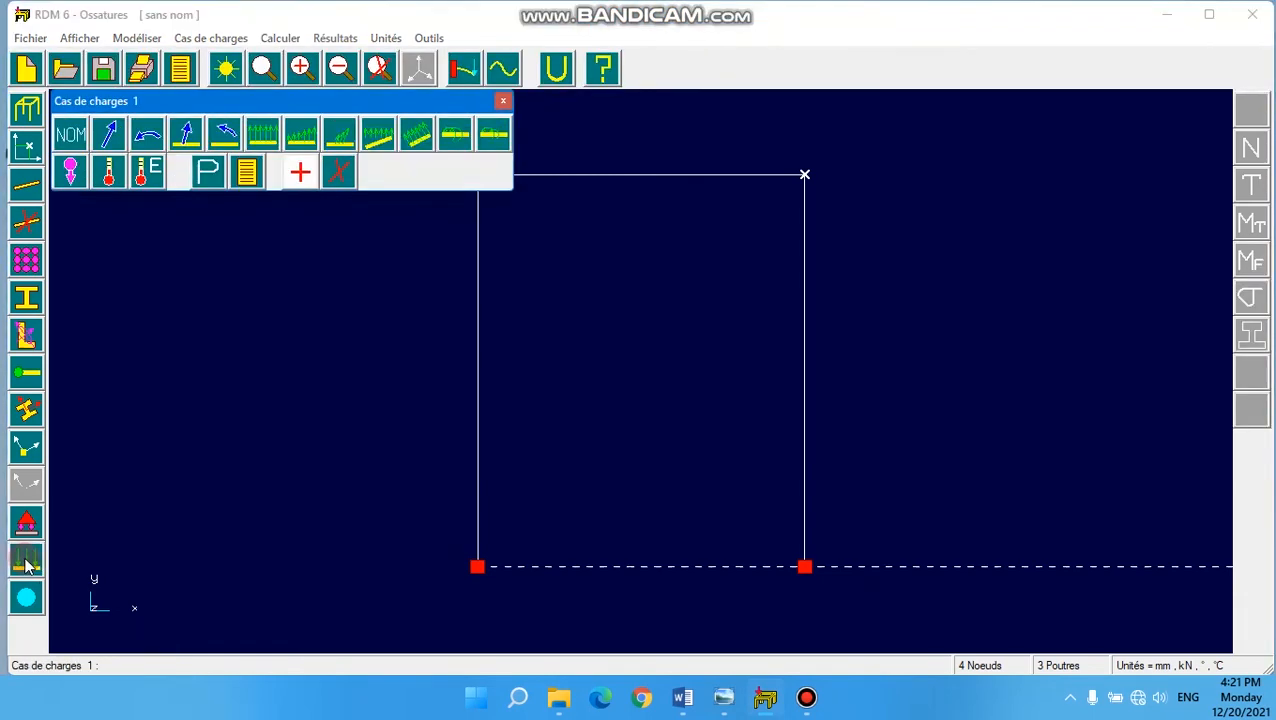
left_click(106, 141)
left_click(650, 308)
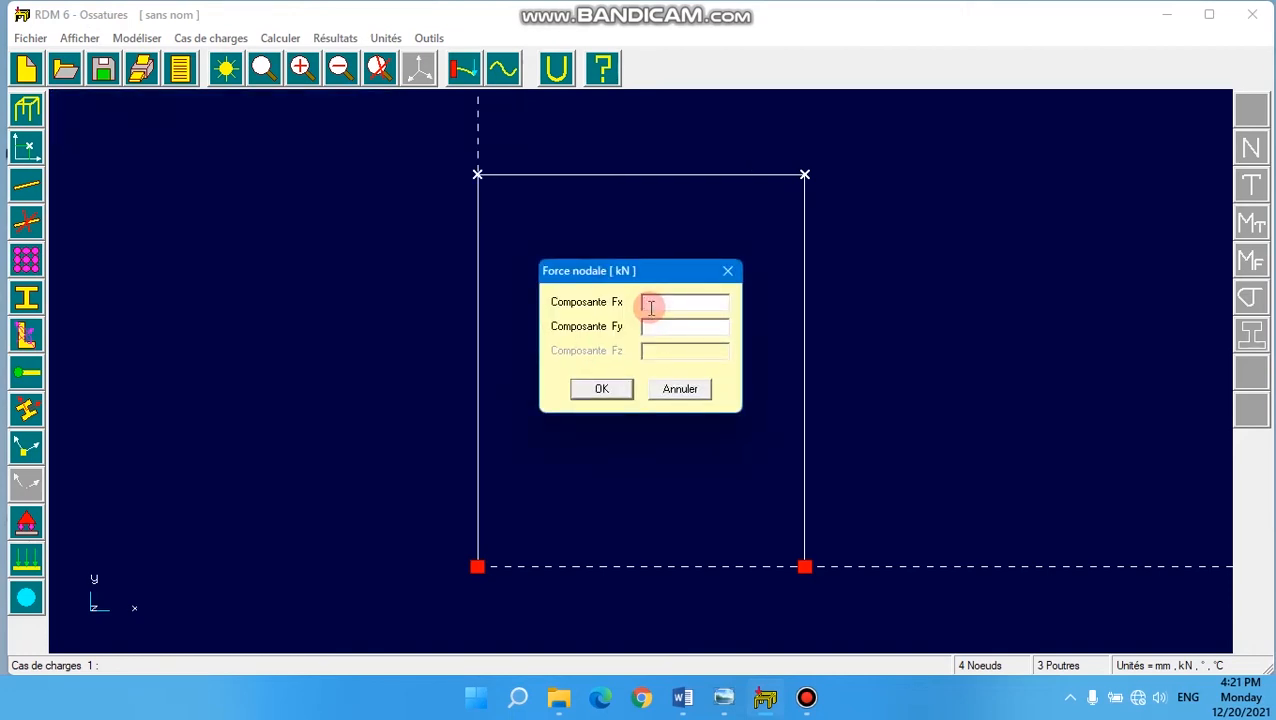
type("5")
left_click(601, 389)
left_click(806, 174)
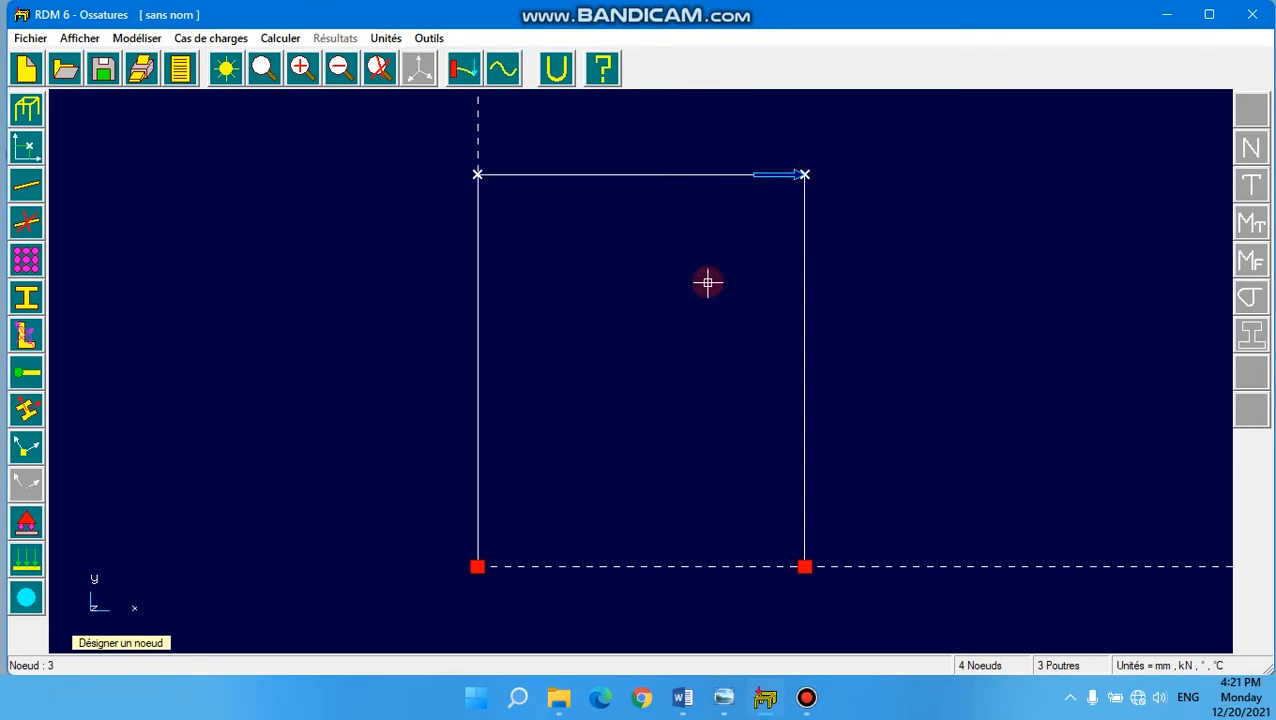
right_click(400, 261)
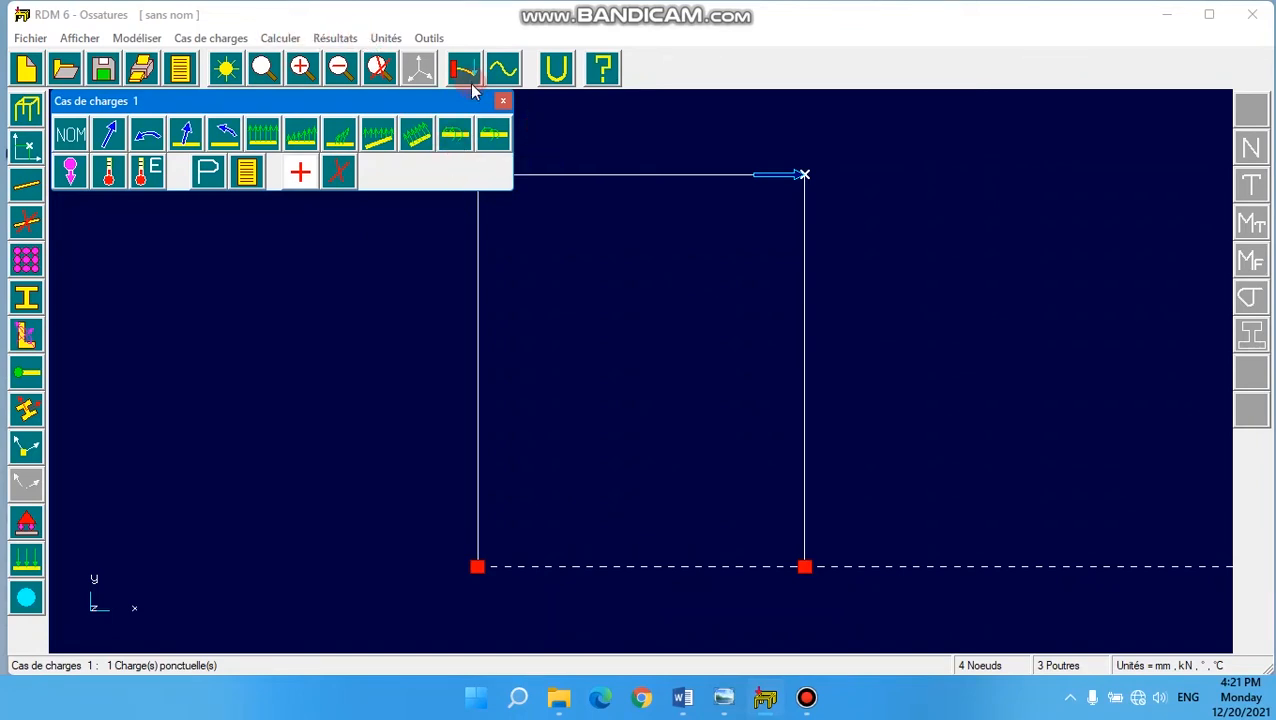
left_click(505, 102)
- Run the static analysis of the frame, saving the model as portique111.por
left_click(282, 38)
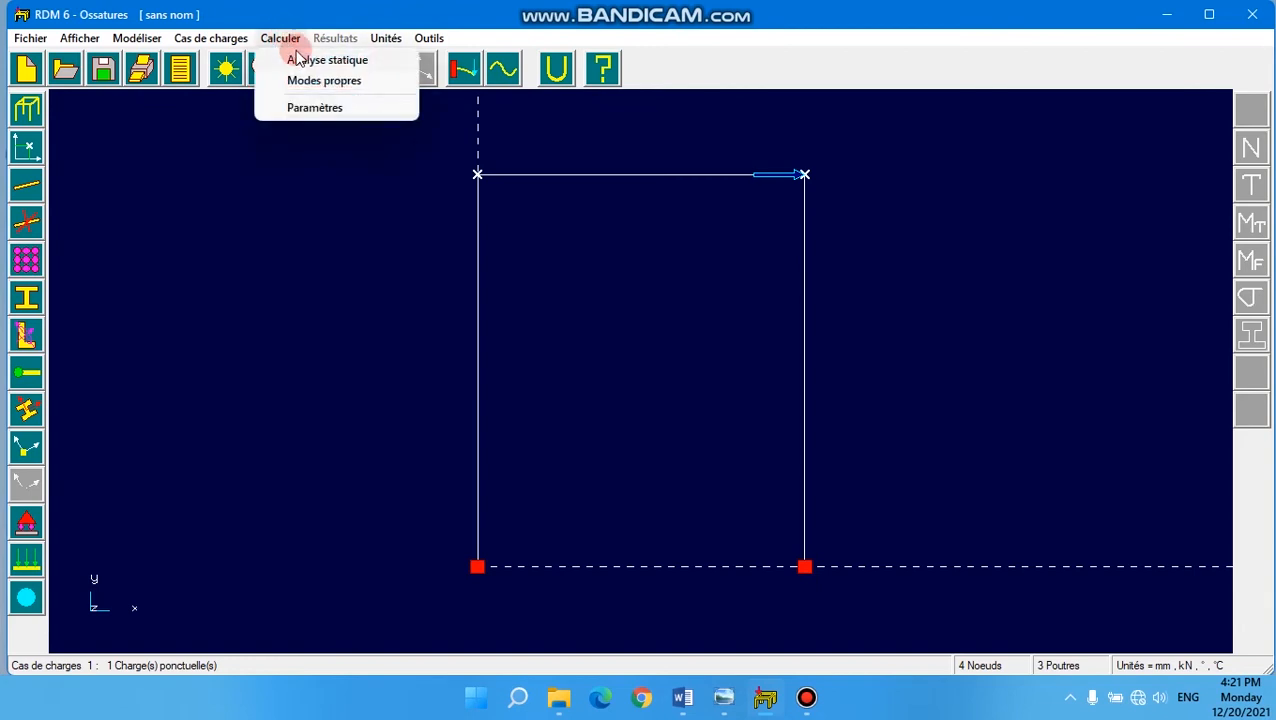
left_click(307, 62)
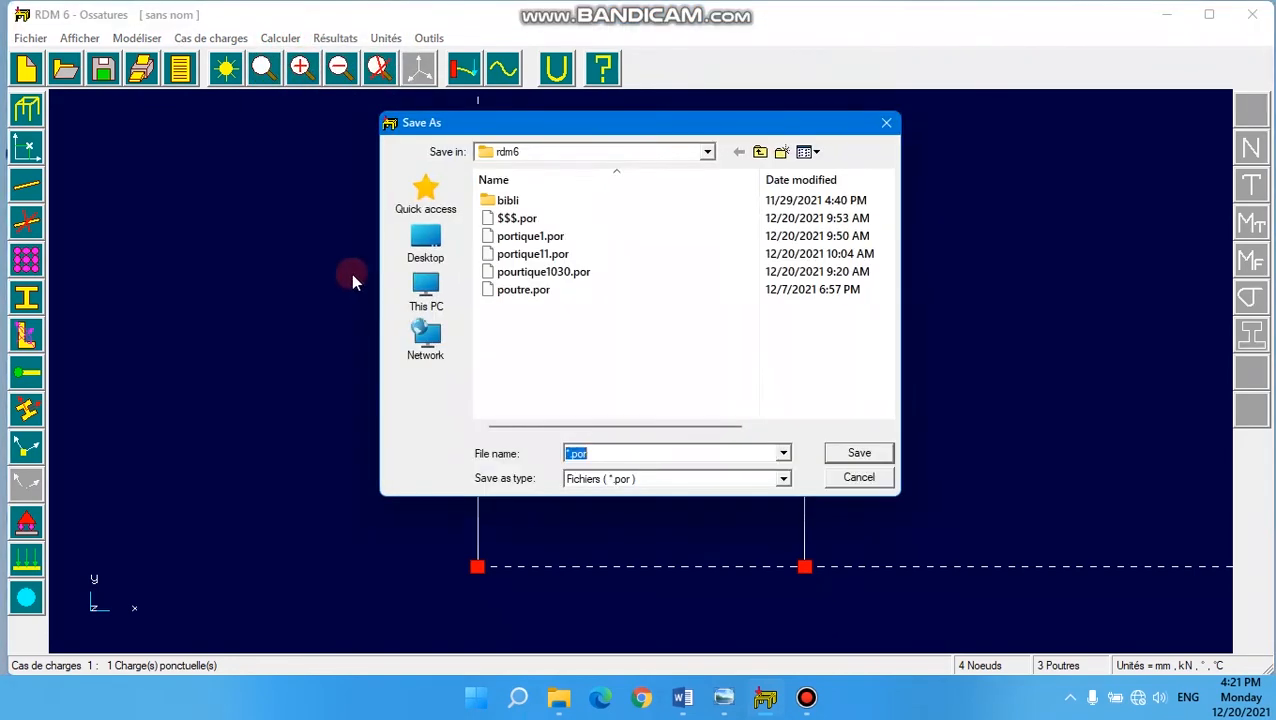
left_click(568, 454)
type("pout")
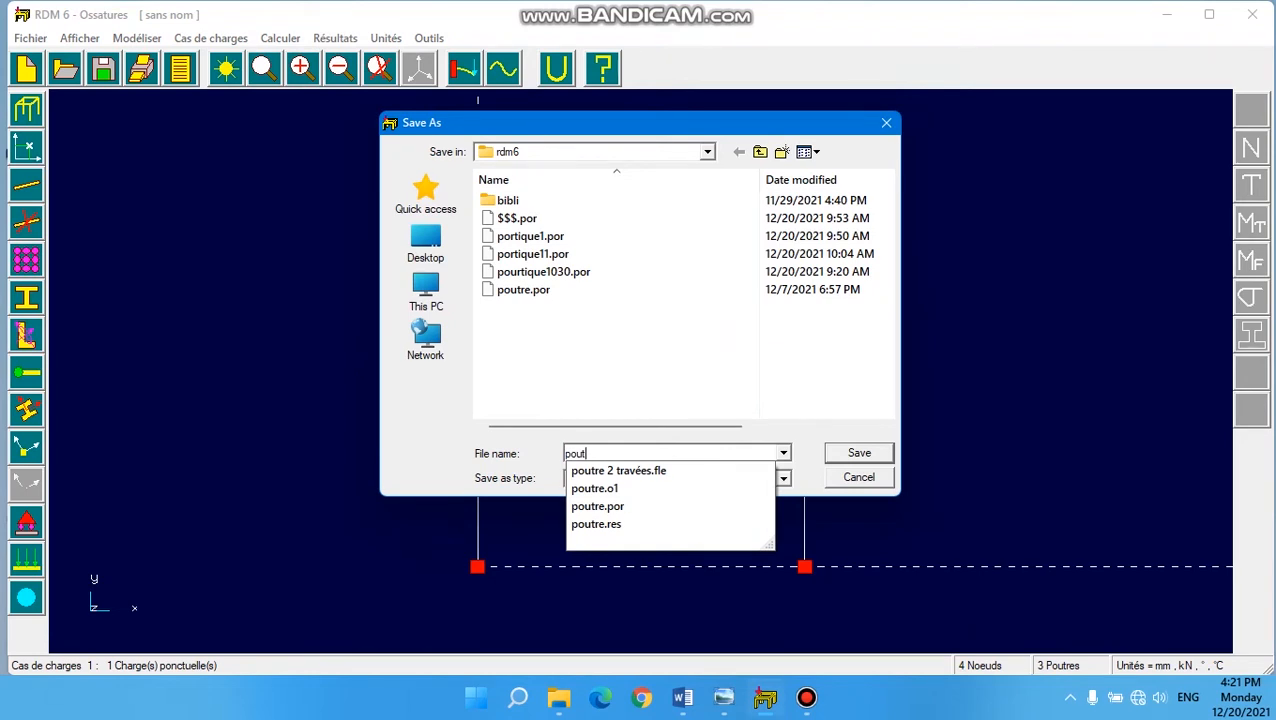
key("BackSpace")
key("BackSpace")
type("rt")
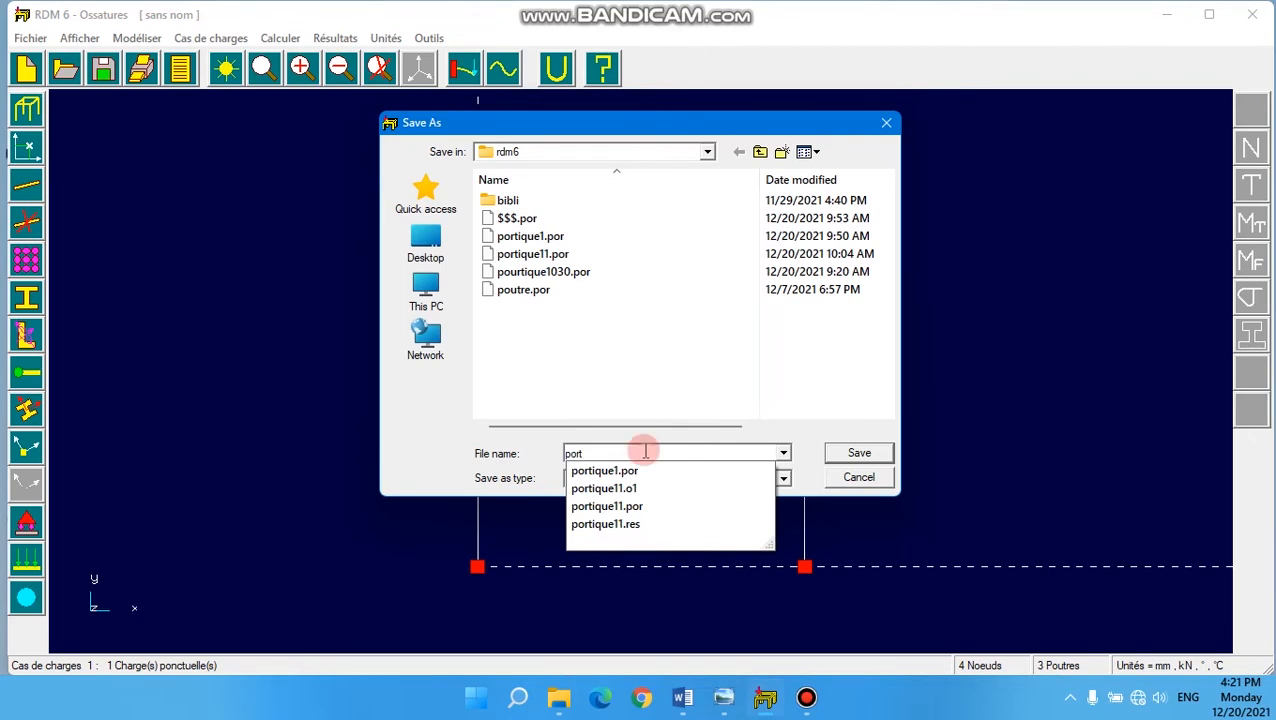
left_click(601, 470)
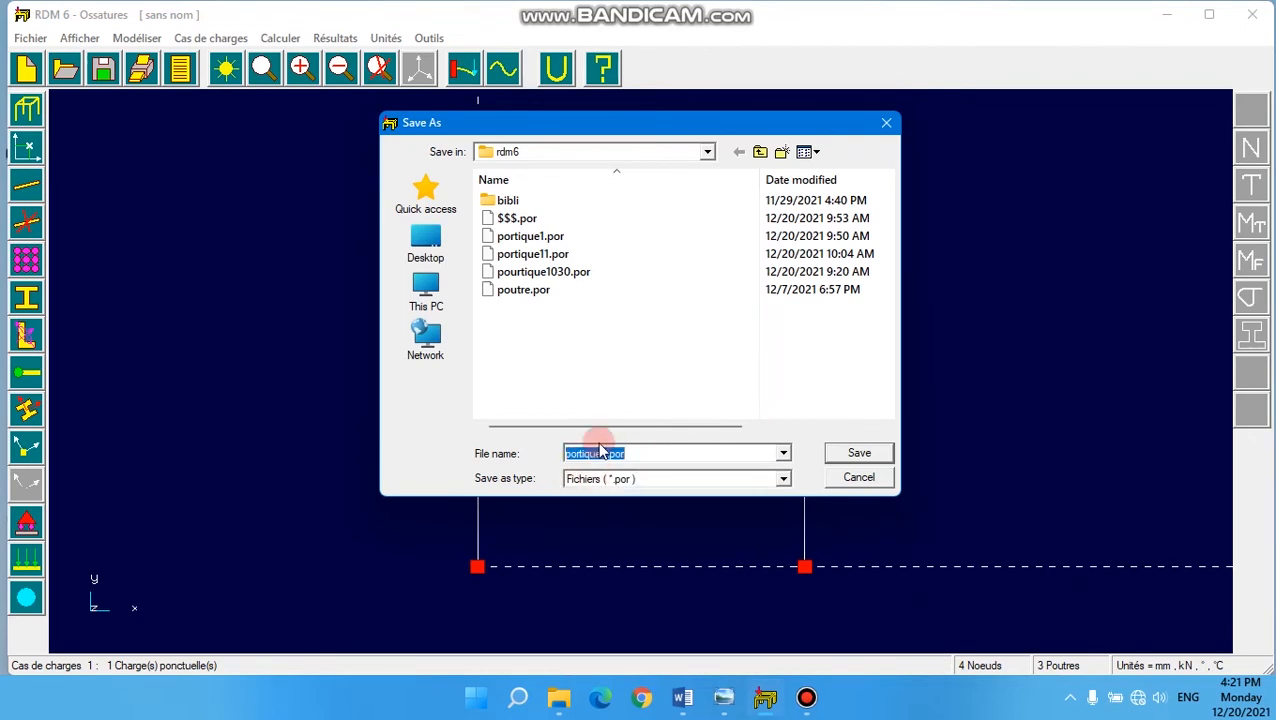
left_click(602, 453)
type("1")
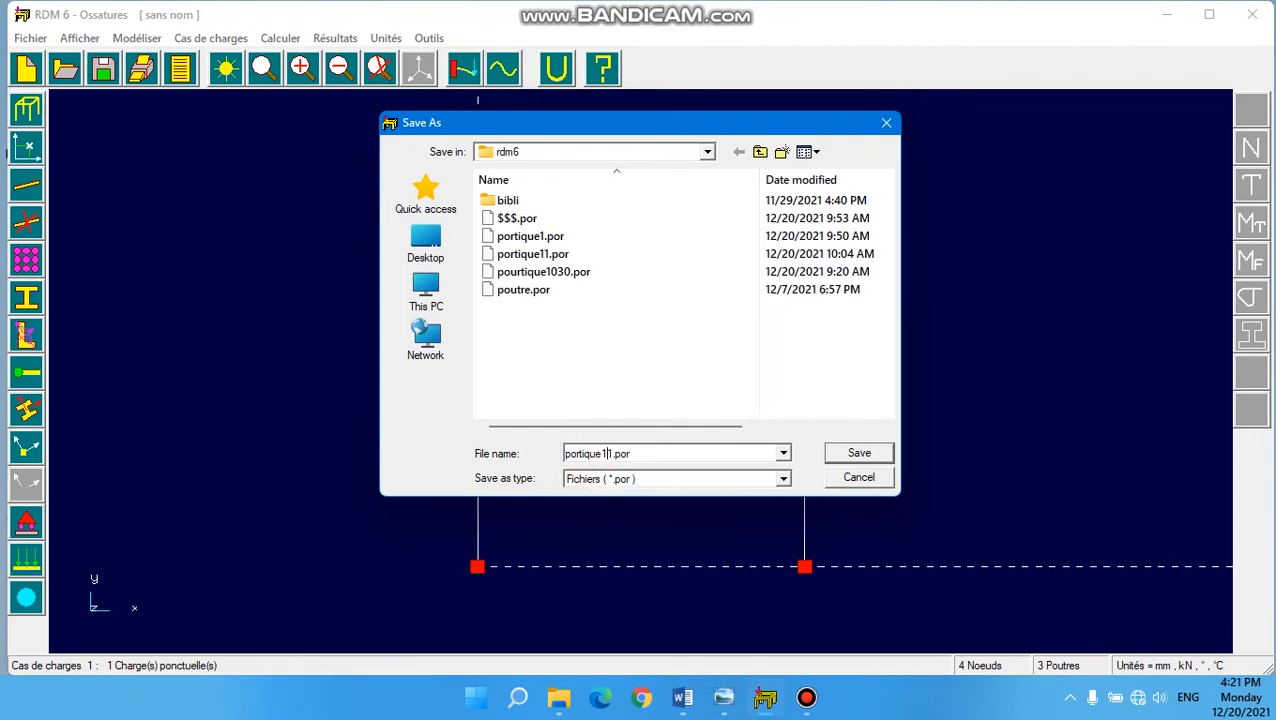
left_click(857, 452)
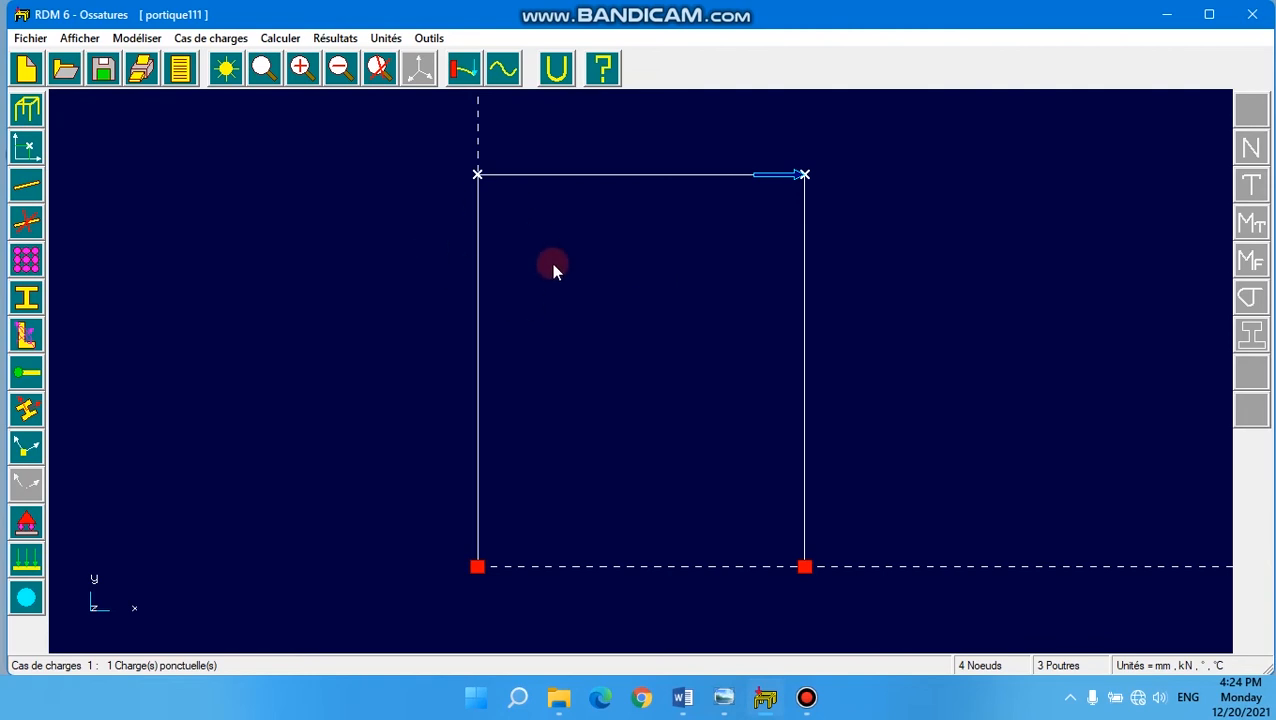
- Examine the frame's deformed shape and its normal force, shear force, bending moment and normal stress diagrams
left_click(338, 38)
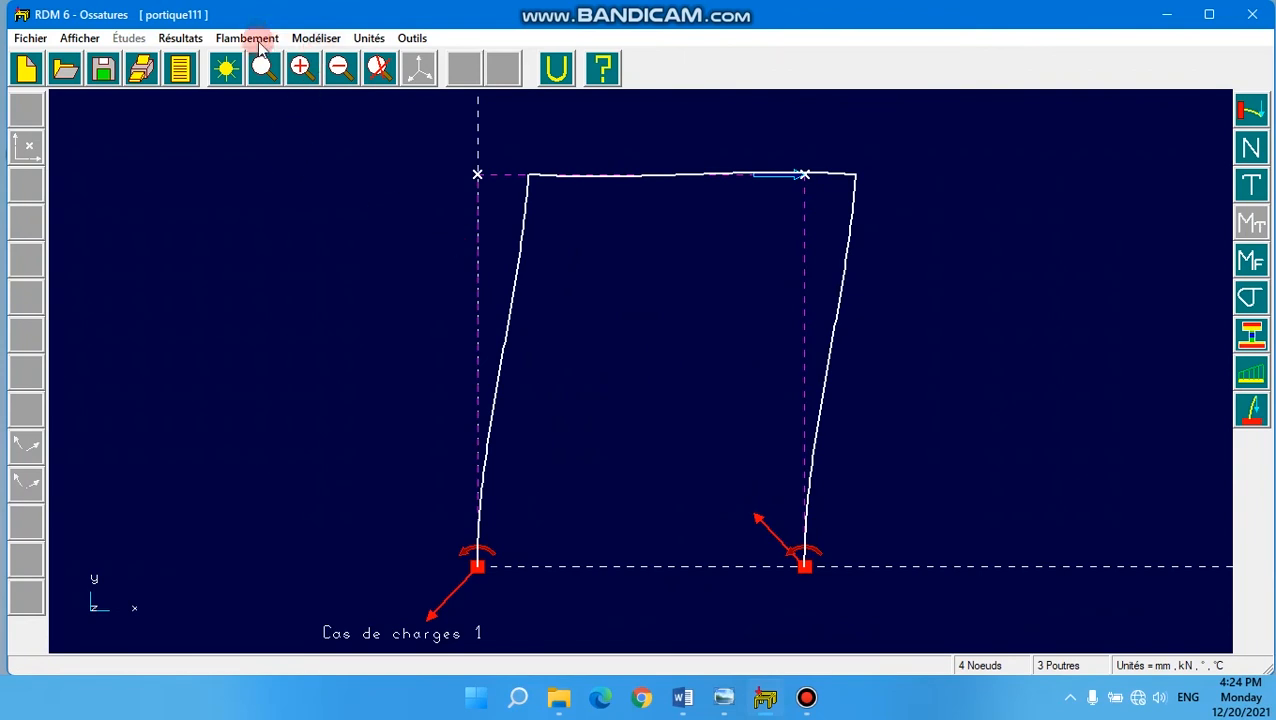
left_click(178, 40)
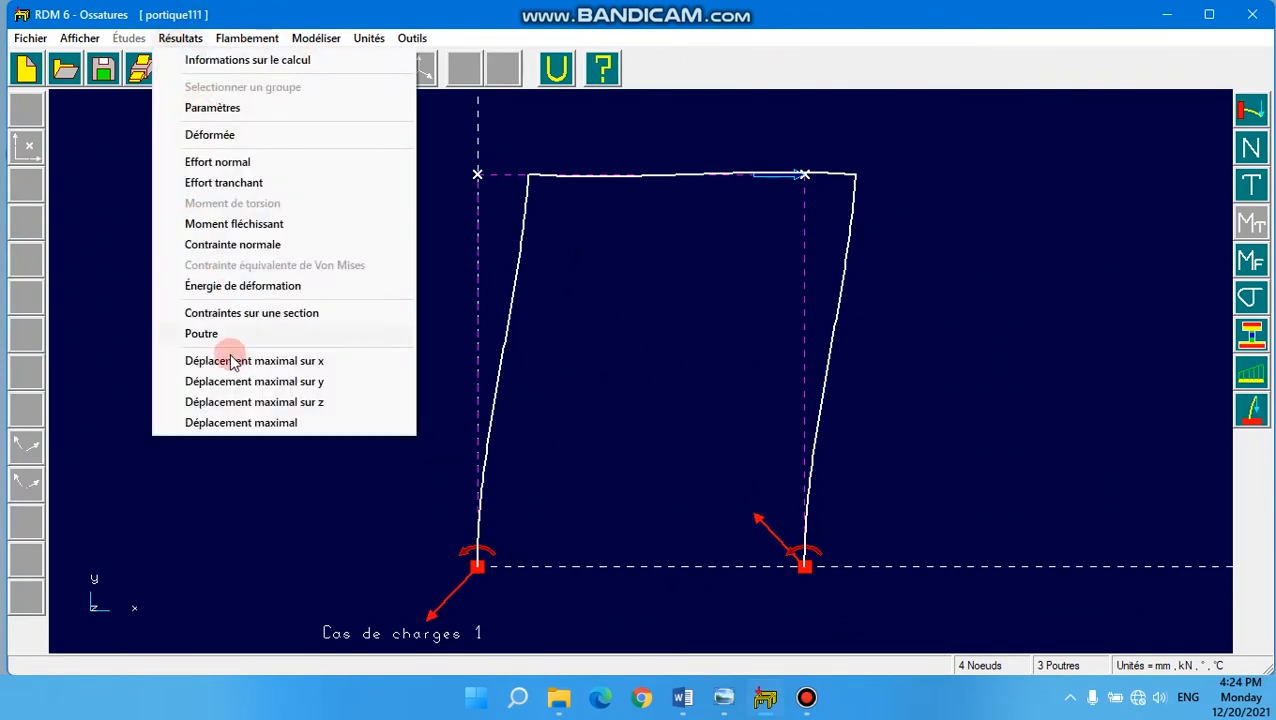
left_click(218, 145)
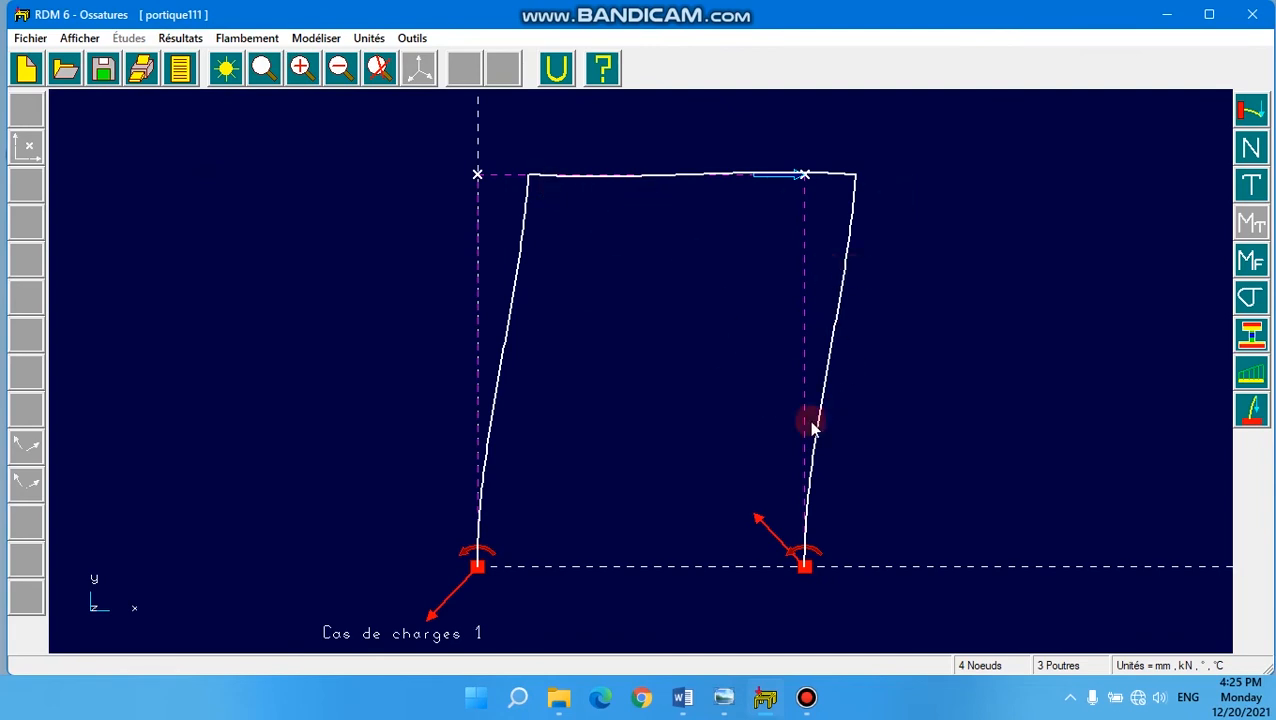
left_click(1254, 150)
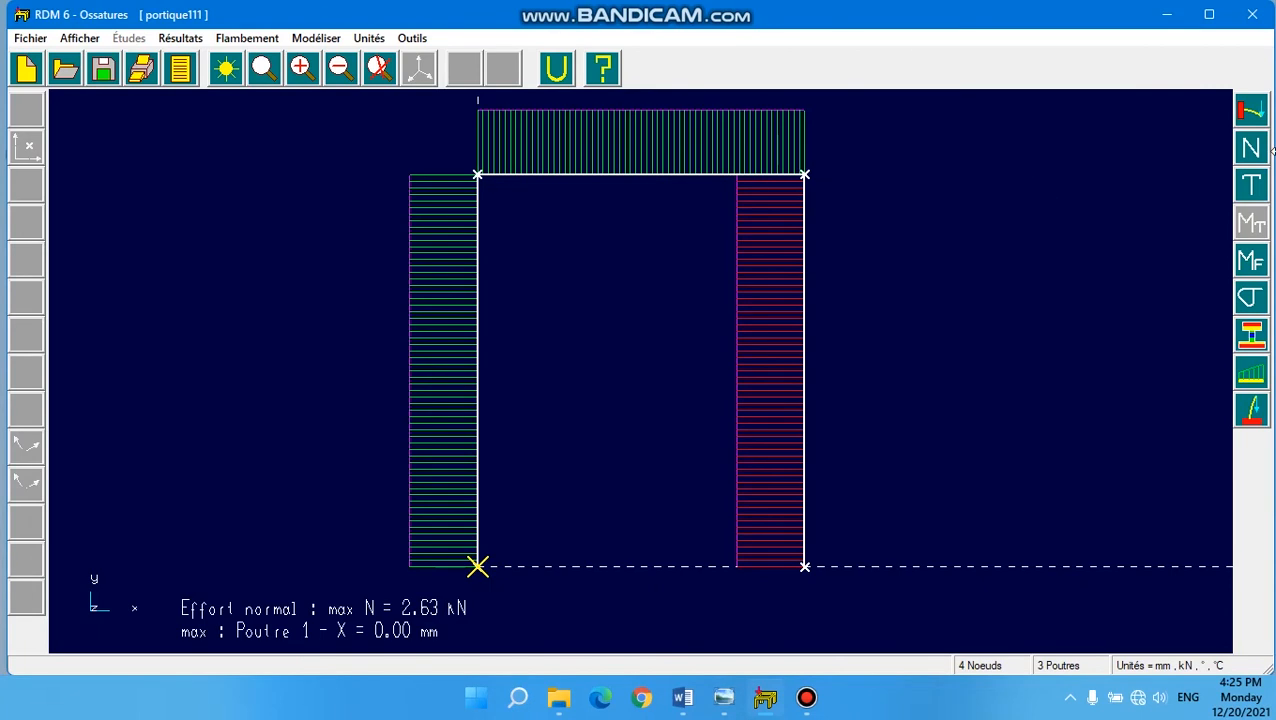
left_click(1252, 186)
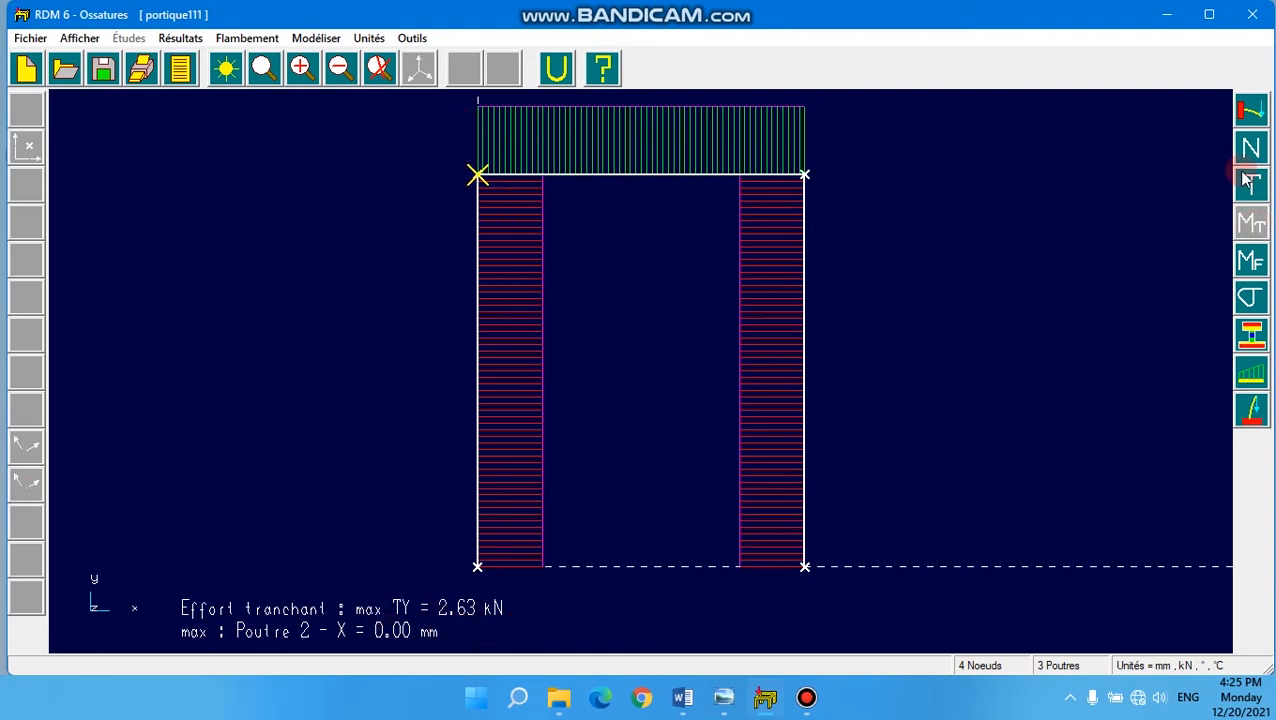
left_click(1254, 260)
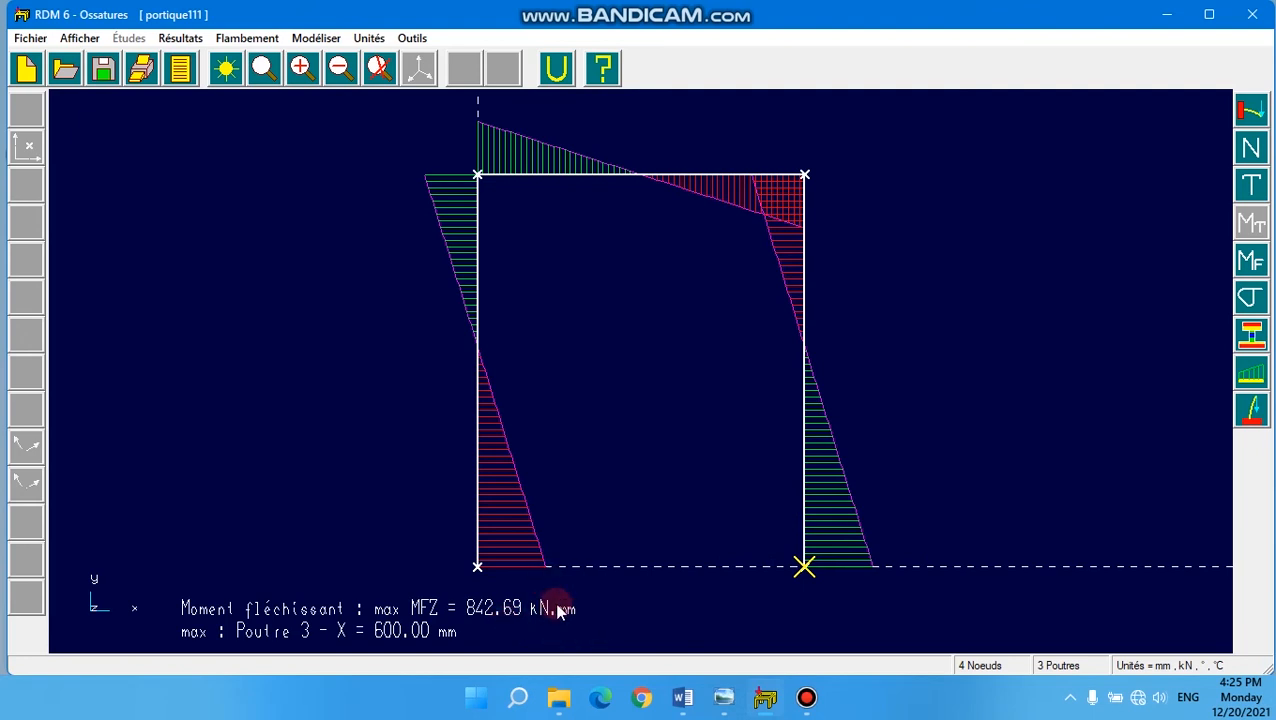
left_click(1251, 298)
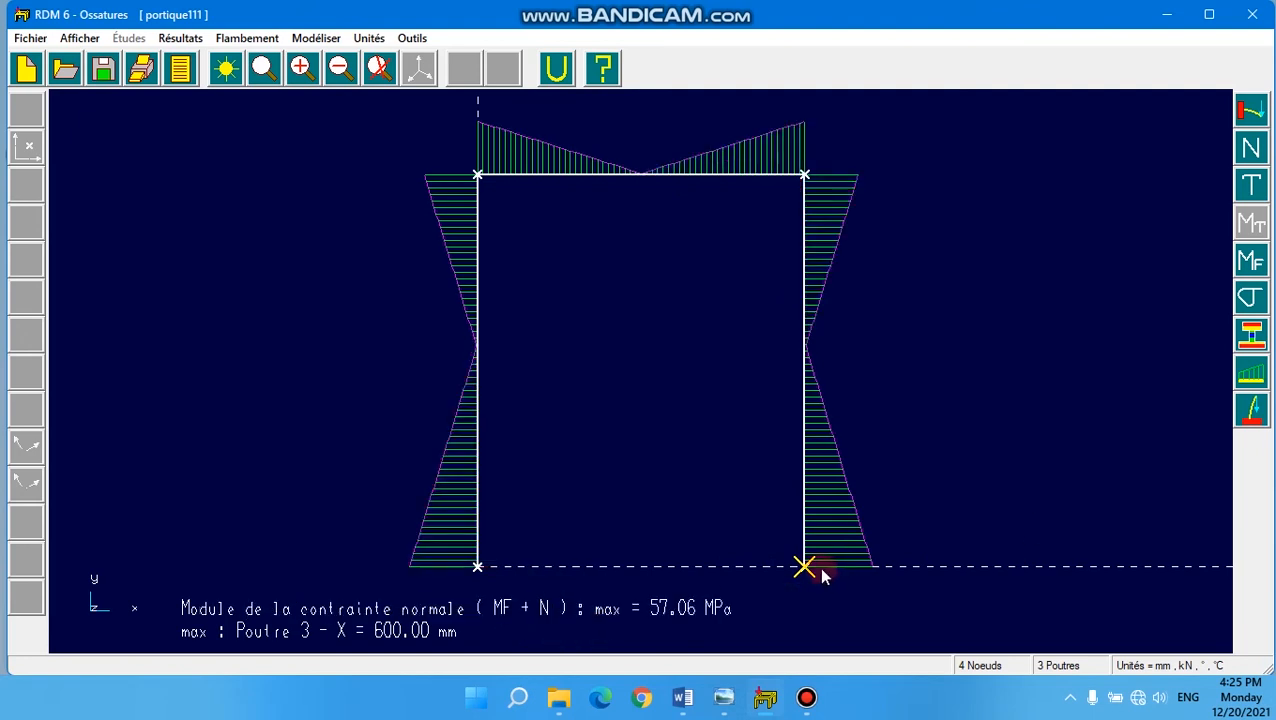
- Check the exercise question in Windows Photo Viewer, close it, and plot the displacement along x for the crossbeam between nodes 2 and 3
left_click(726, 700)
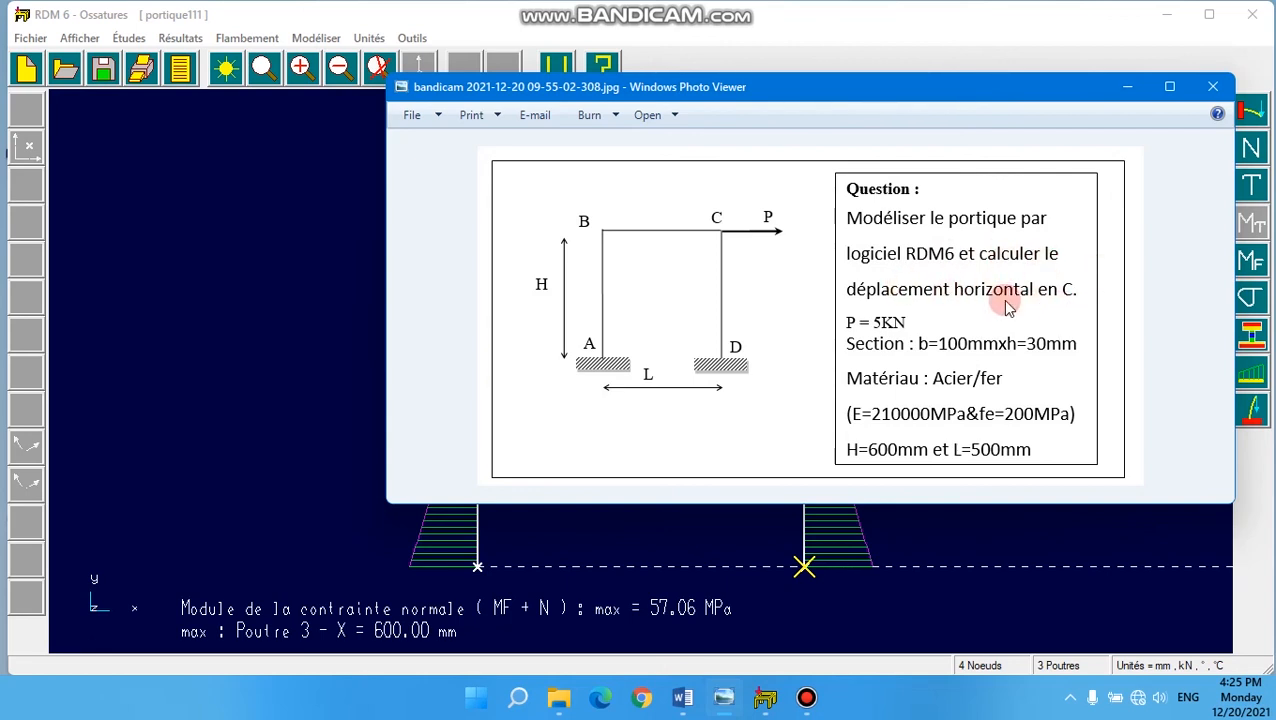
left_click(1213, 87)
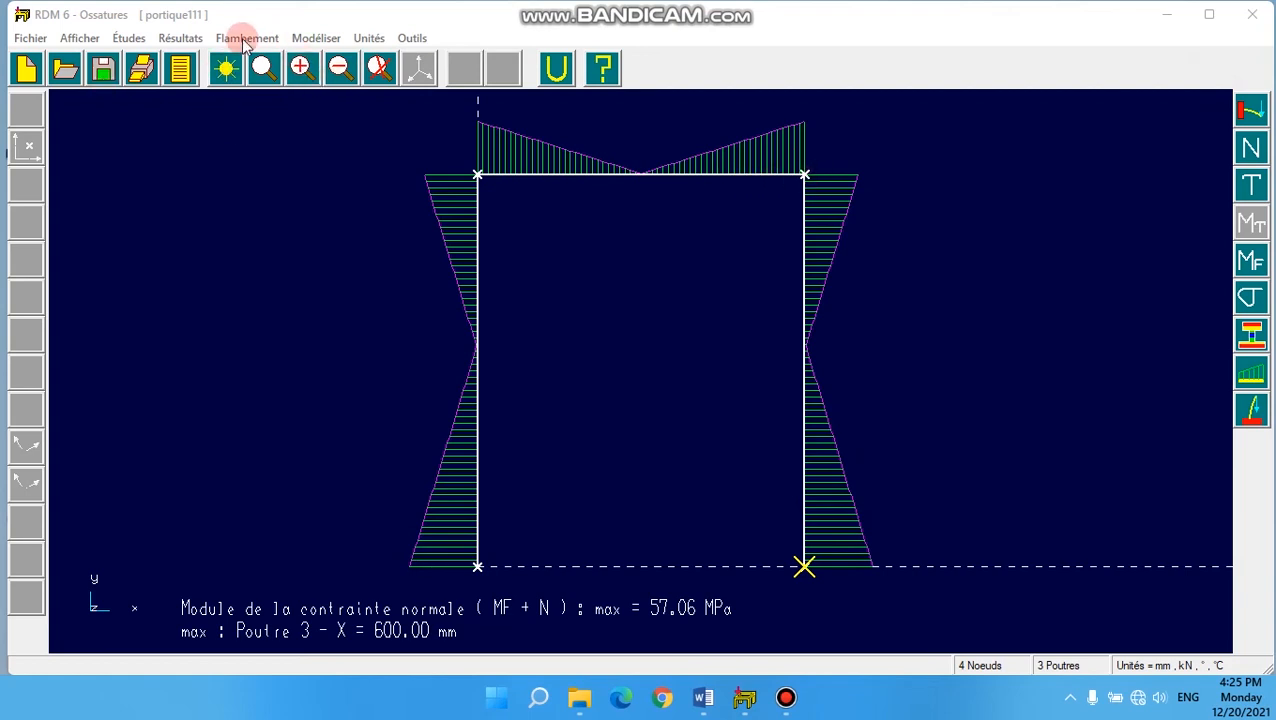
left_click(188, 39)
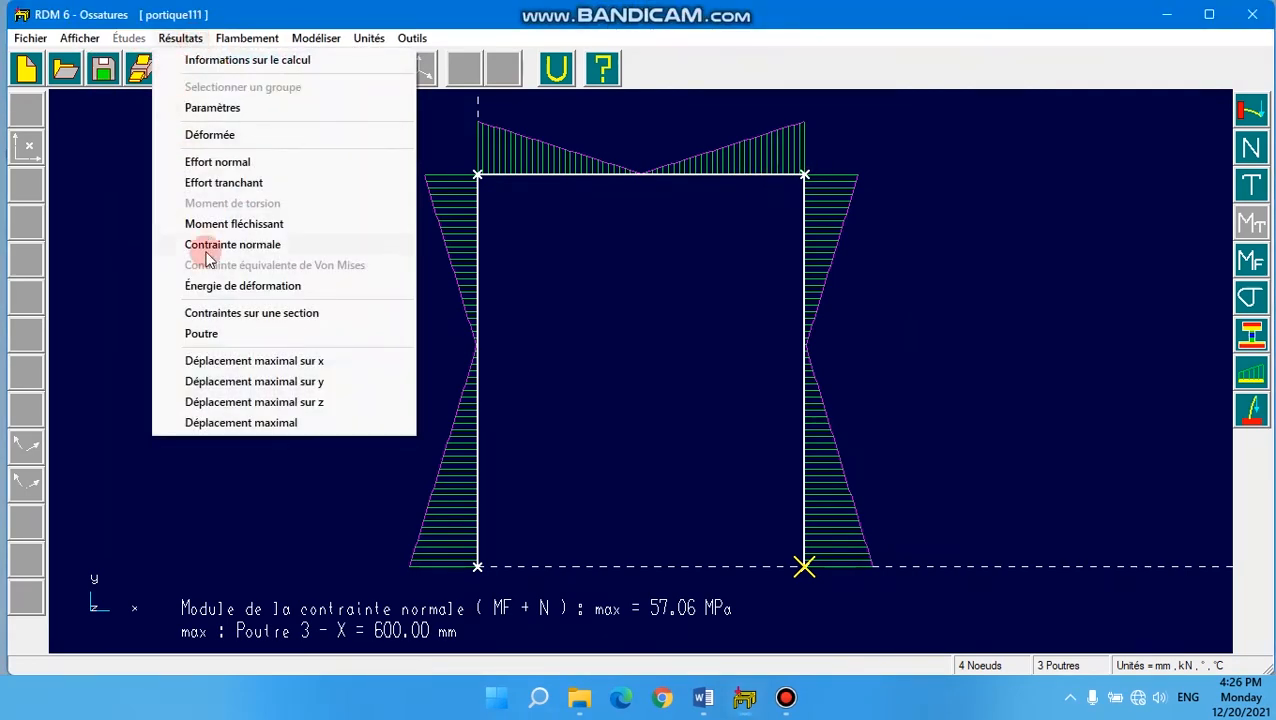
left_click(200, 334)
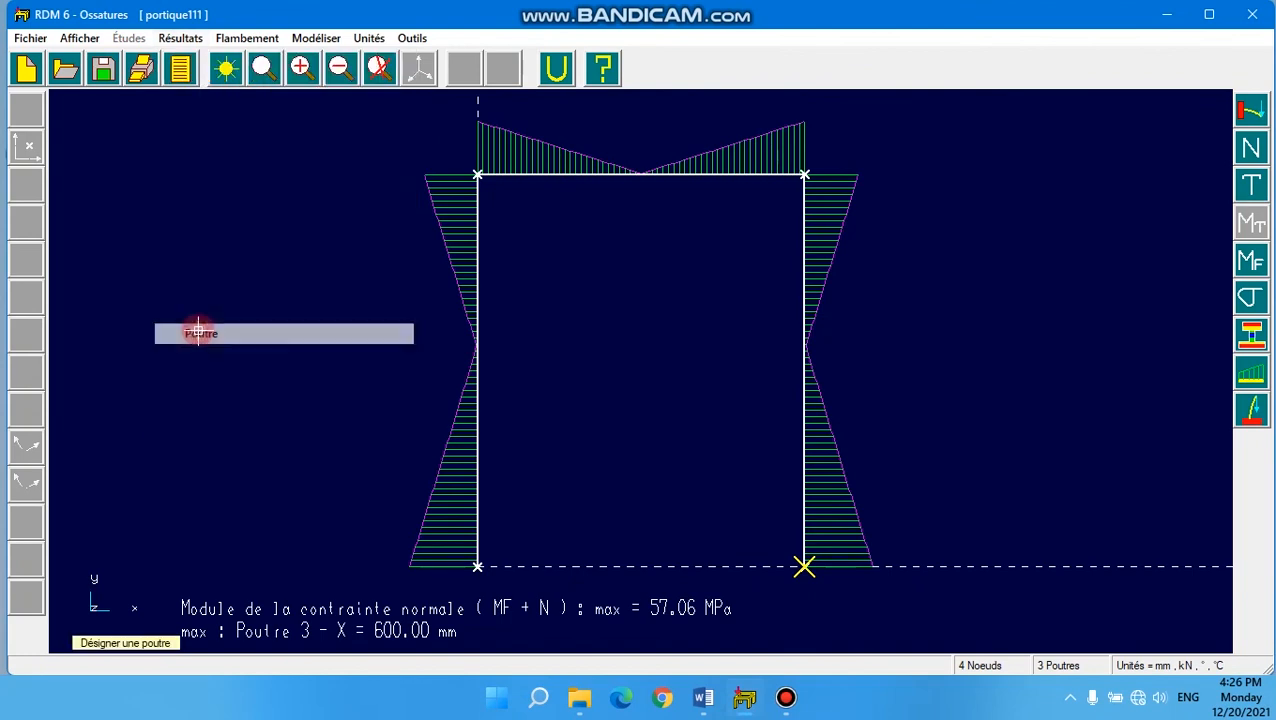
left_click(585, 174)
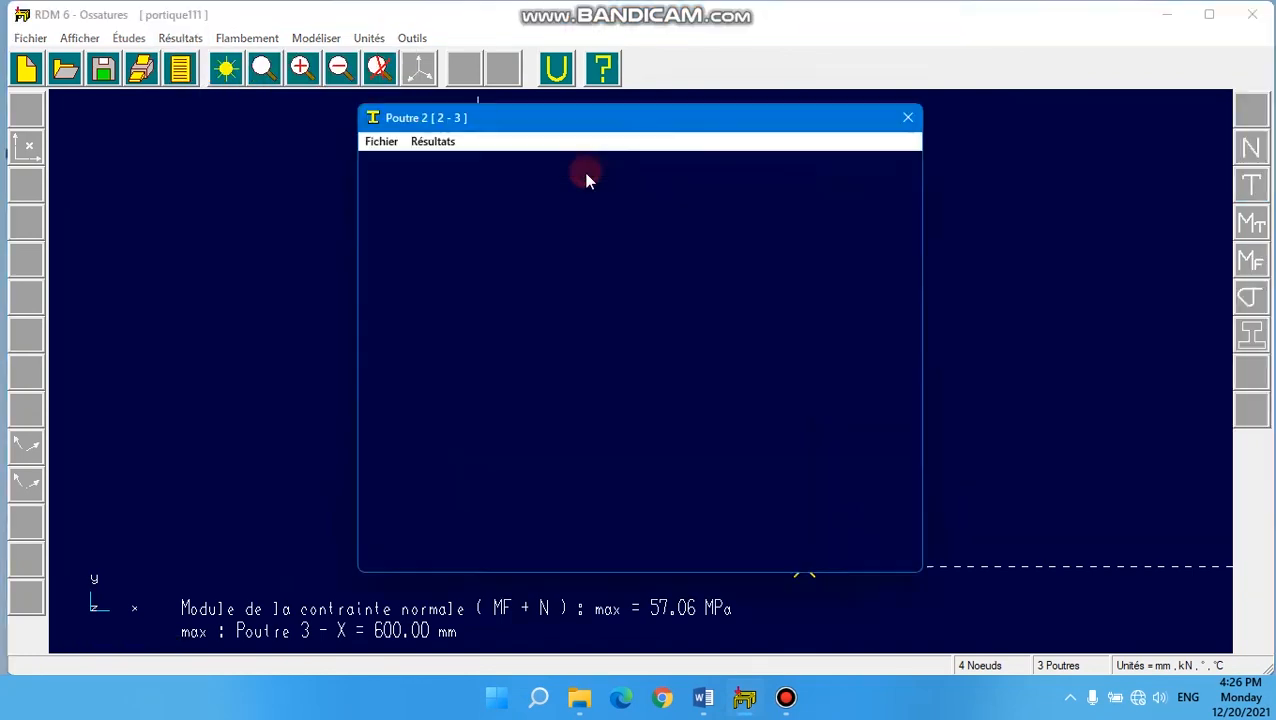
left_click(433, 143)
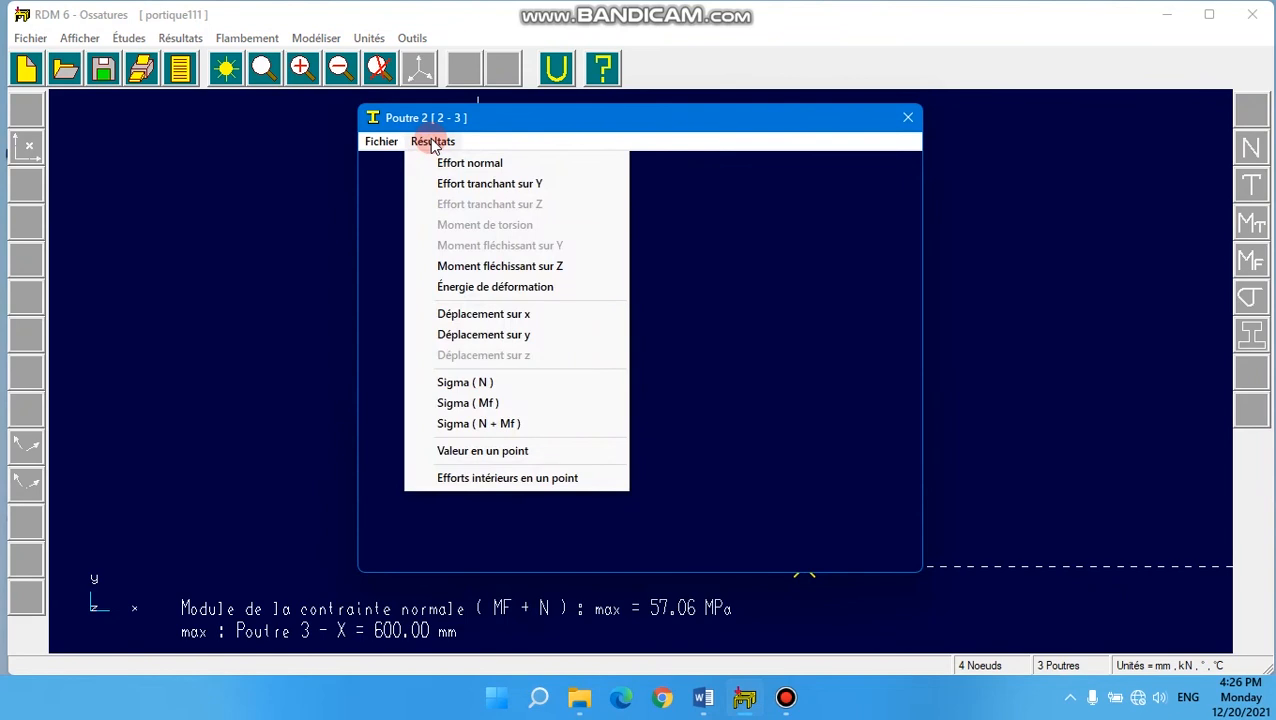
left_click(483, 314)
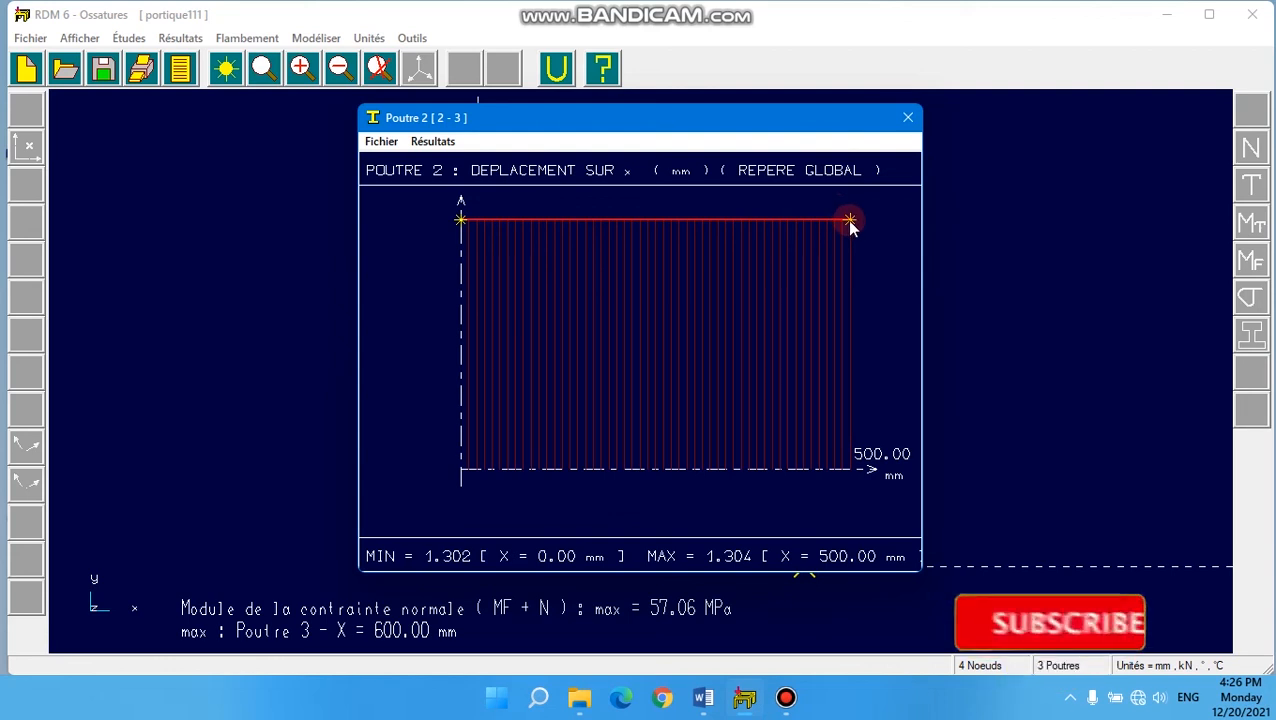
- Query the crossbeam's displacement along x at abscissa 500 mm, corresponding to point C
left_click(430, 141)
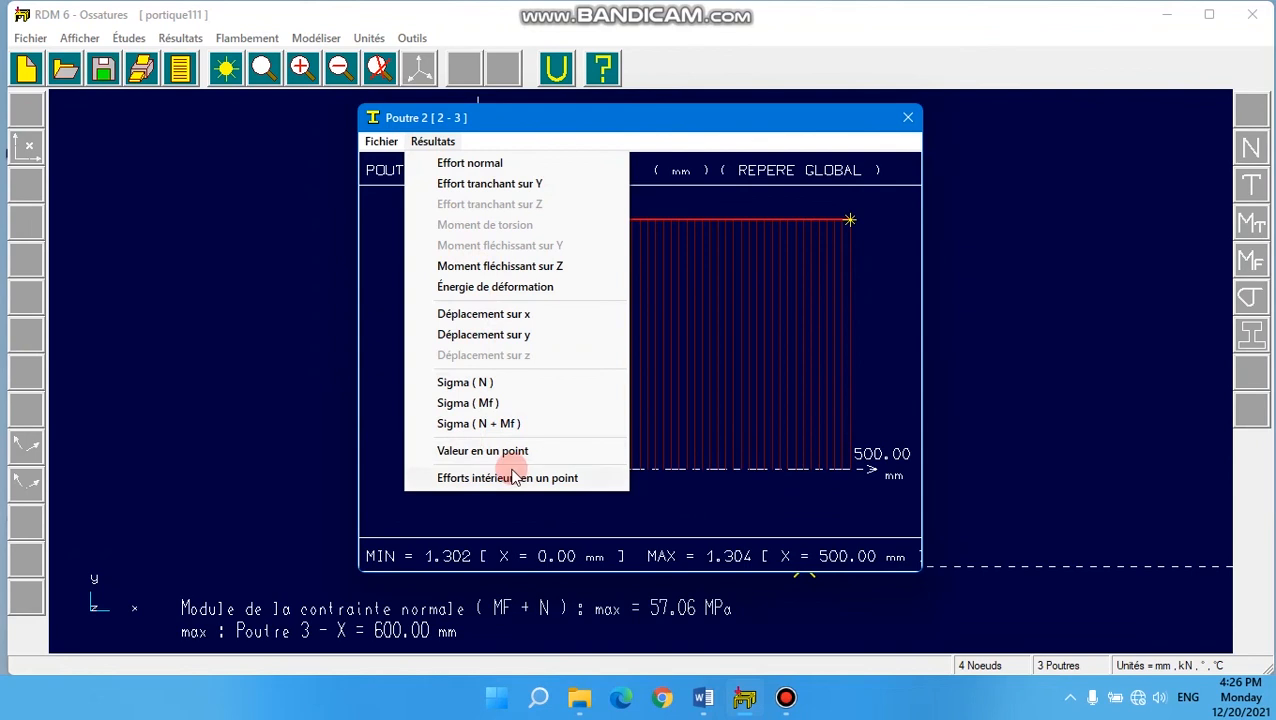
left_click(479, 453)
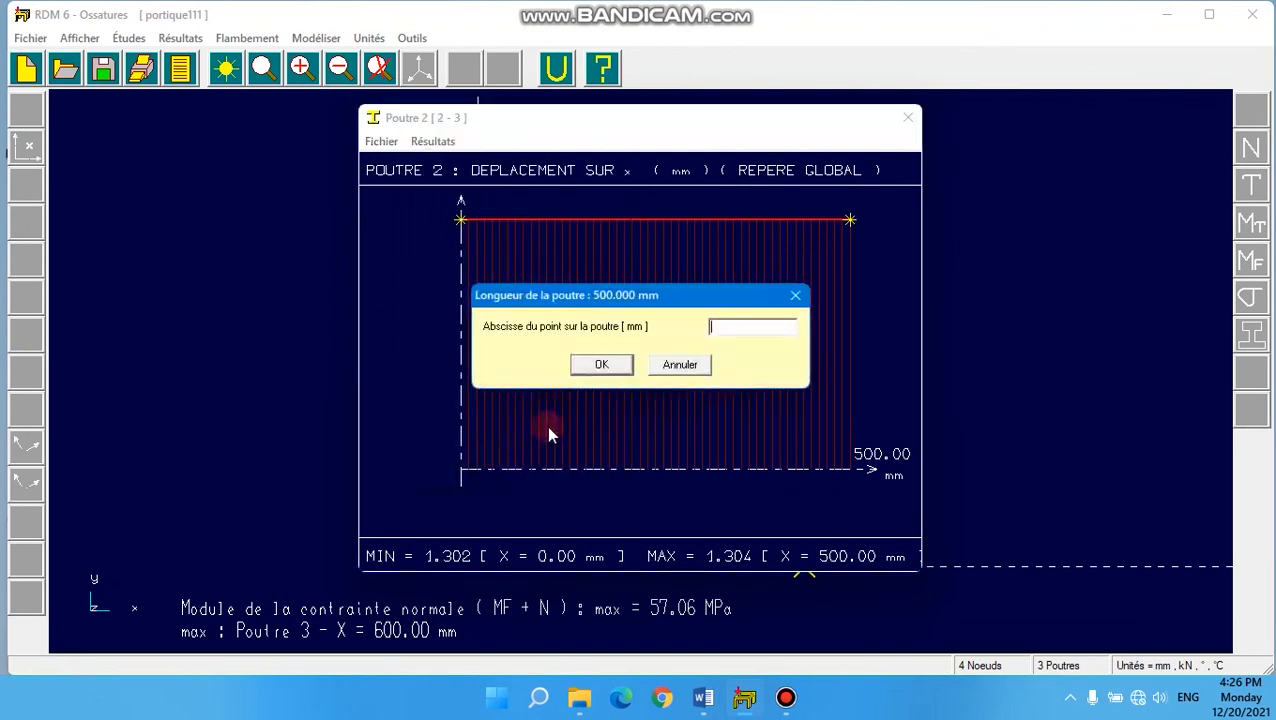
left_click(717, 325)
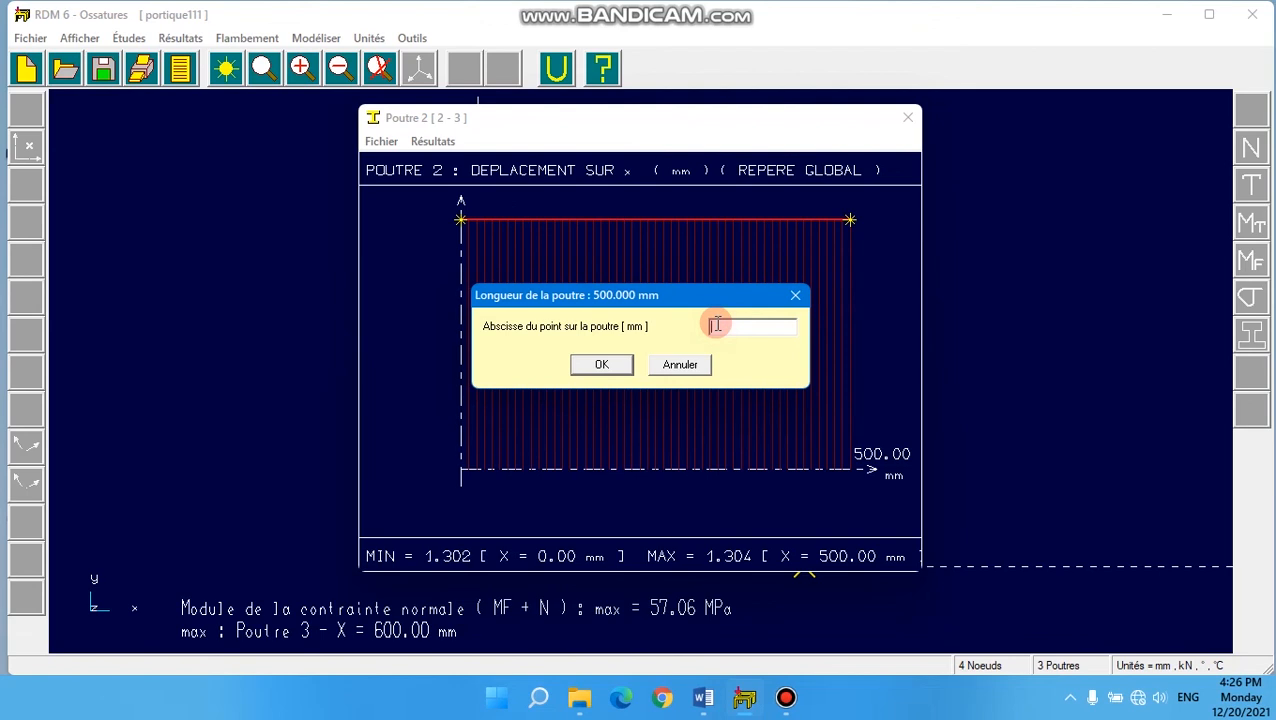
type("500")
left_click(604, 364)
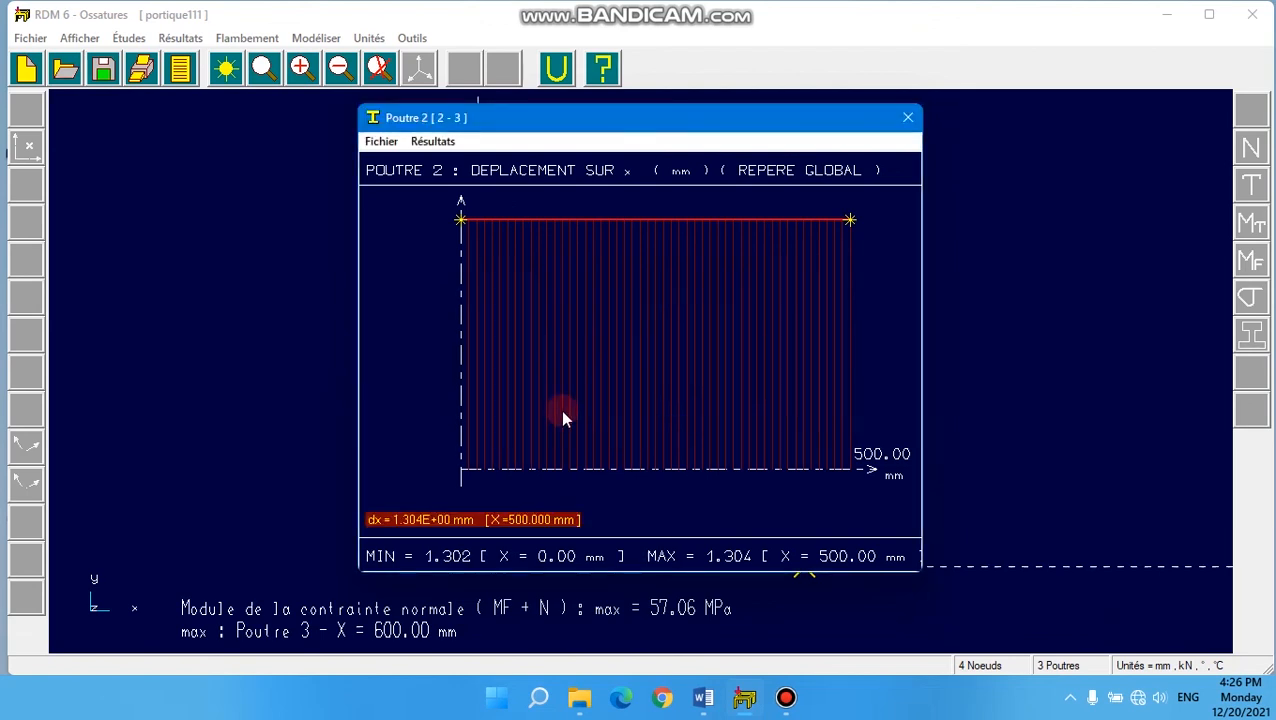